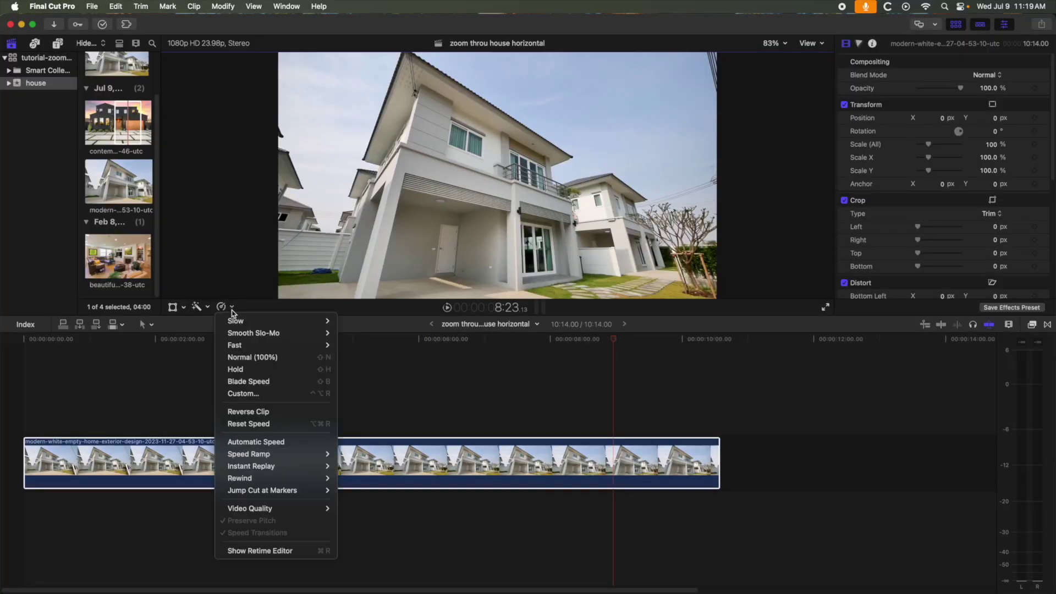
# Turn the house clip's ending from 8:23 into a separate two-second freeze frame using Hold, trimming off the footage after it
pyautogui.click(242, 369)
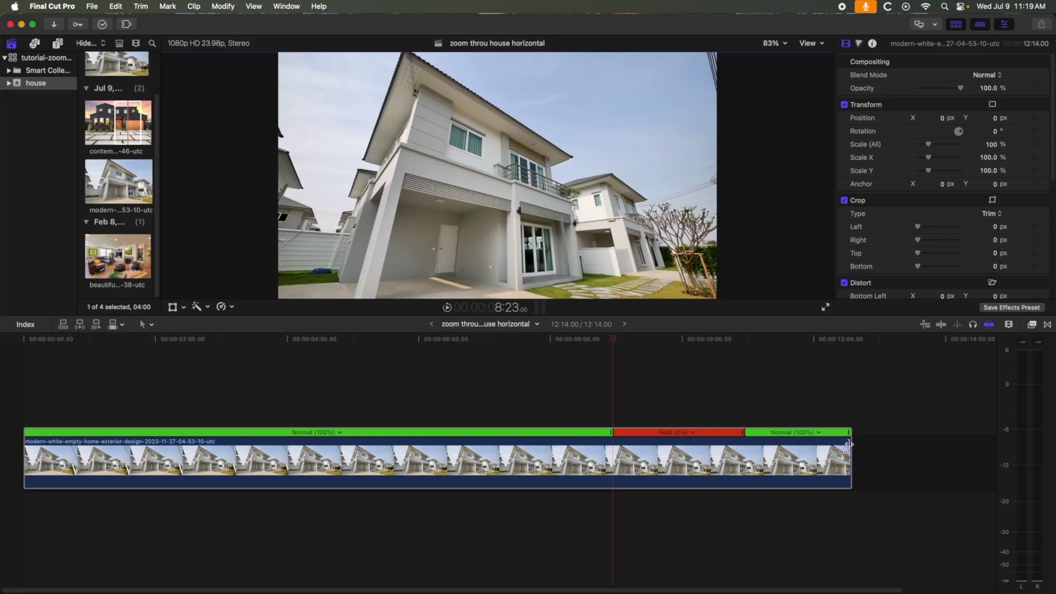
pyautogui.moveTo(849, 444); pyautogui.dragTo(743, 444)
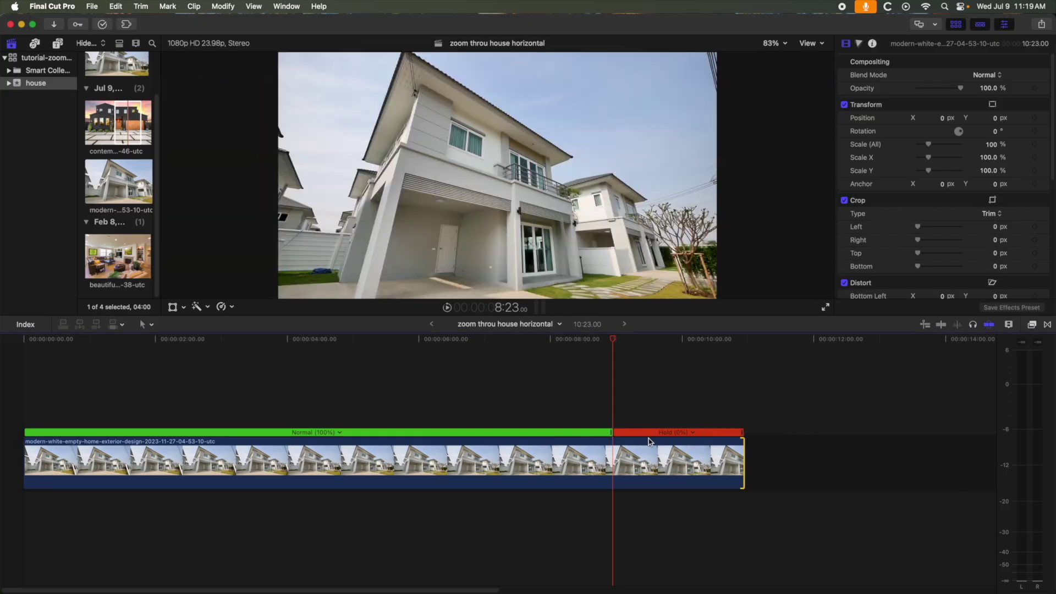
pyautogui.click(612, 459)
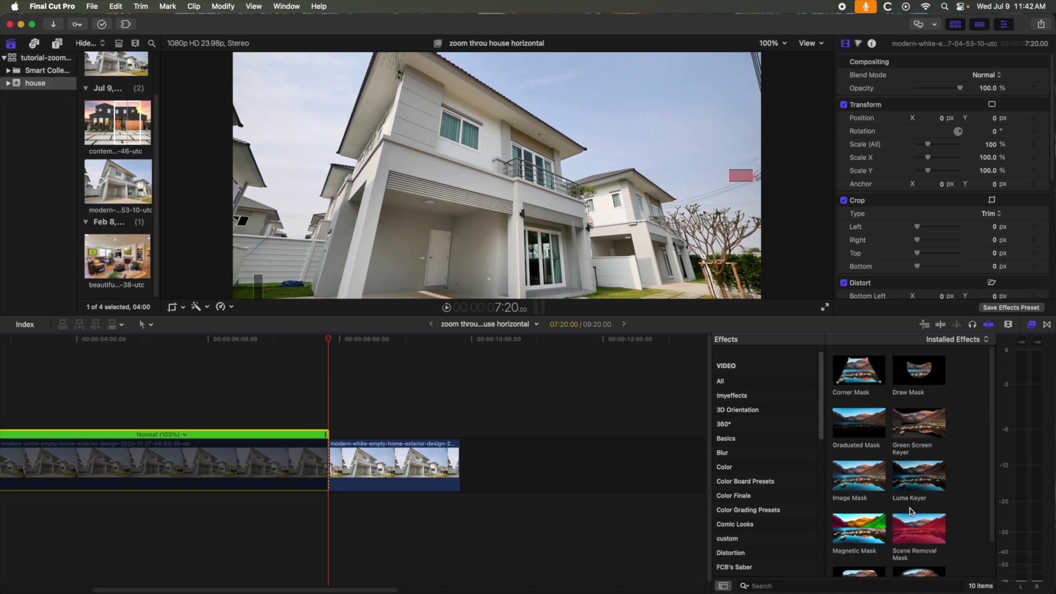
# Apply a Magnetic Mask to the freeze-frame clip, isolating the left pane of the house's upper-floor window
pyautogui.moveTo(879, 534); pyautogui.dragTo(561, 275)
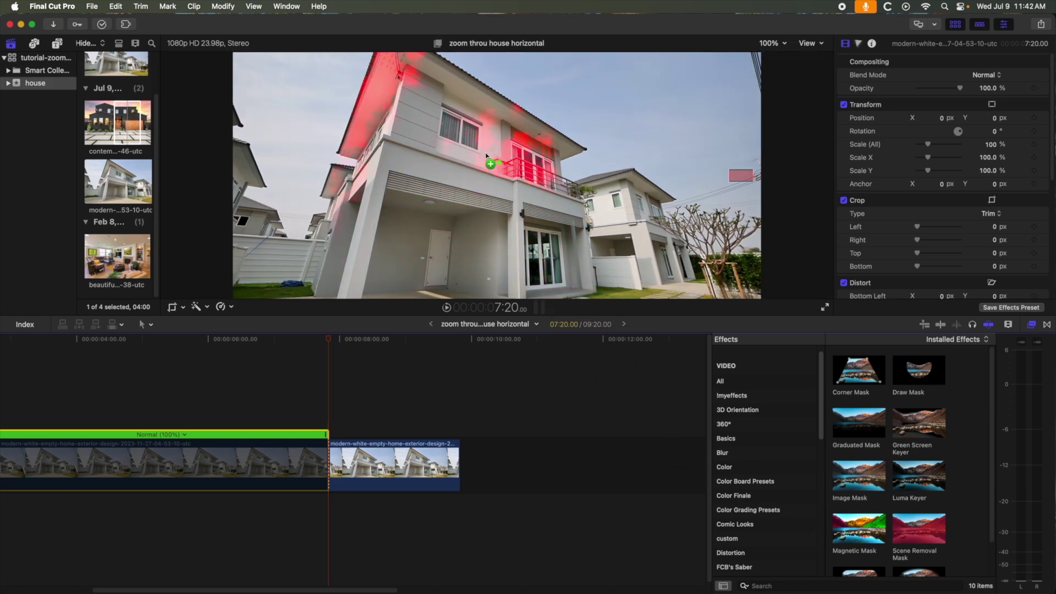
pyautogui.click(452, 127)
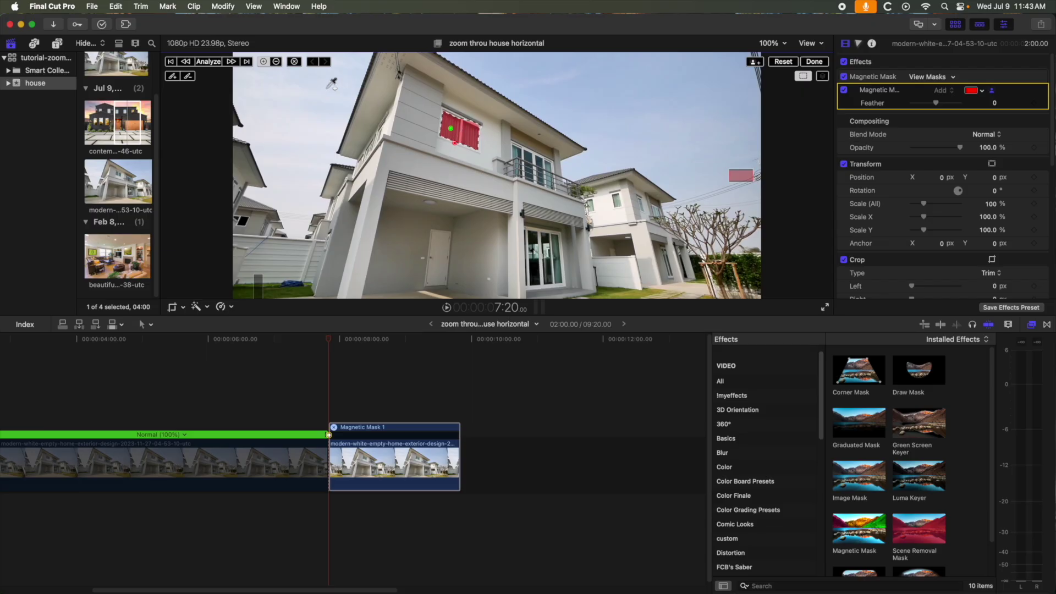
pyautogui.click(478, 129)
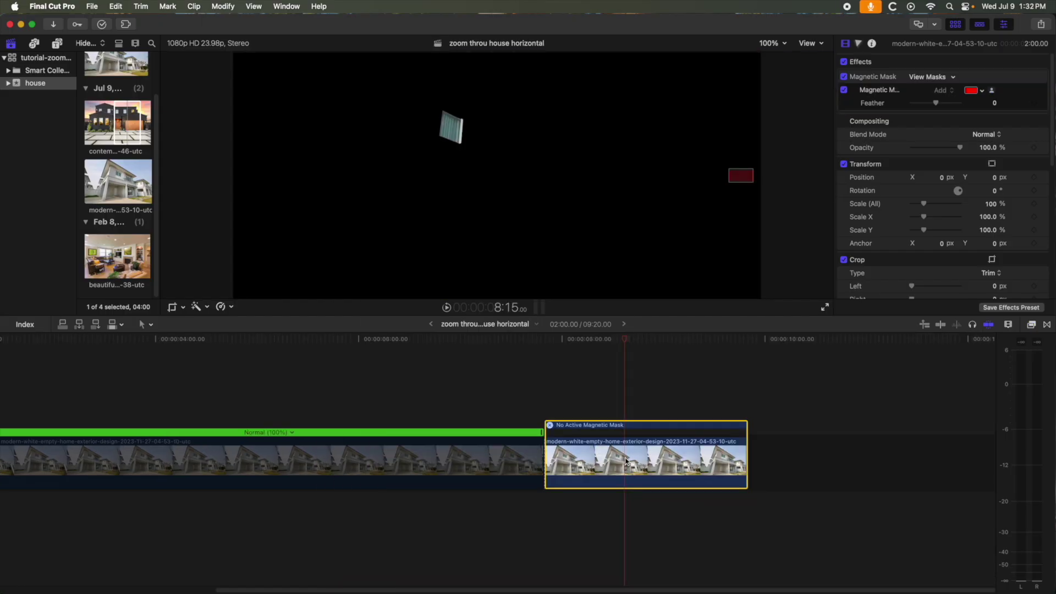
# Duplicate the masked freeze-frame clip directly above itself and disable the upper copy
pyautogui.moveTo(626, 461); pyautogui.dragTo(627, 385)
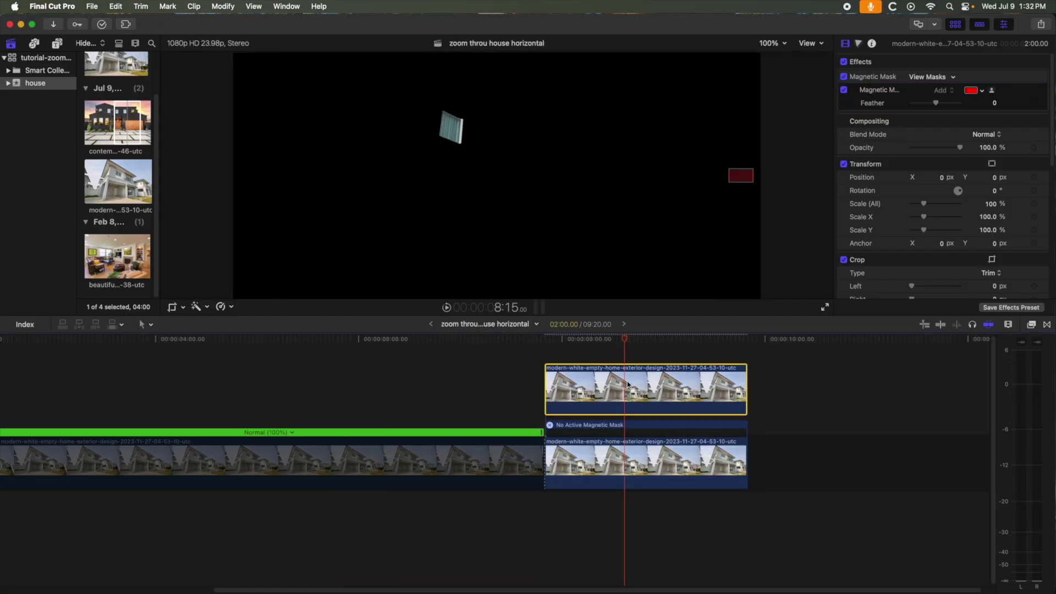
pyautogui.rightClick(638, 413)
pyautogui.press('Escape')
# Invert the Magnetic Mask on the lower freeze-frame clip so the window pane is cut out of the house
pyautogui.click(647, 455)
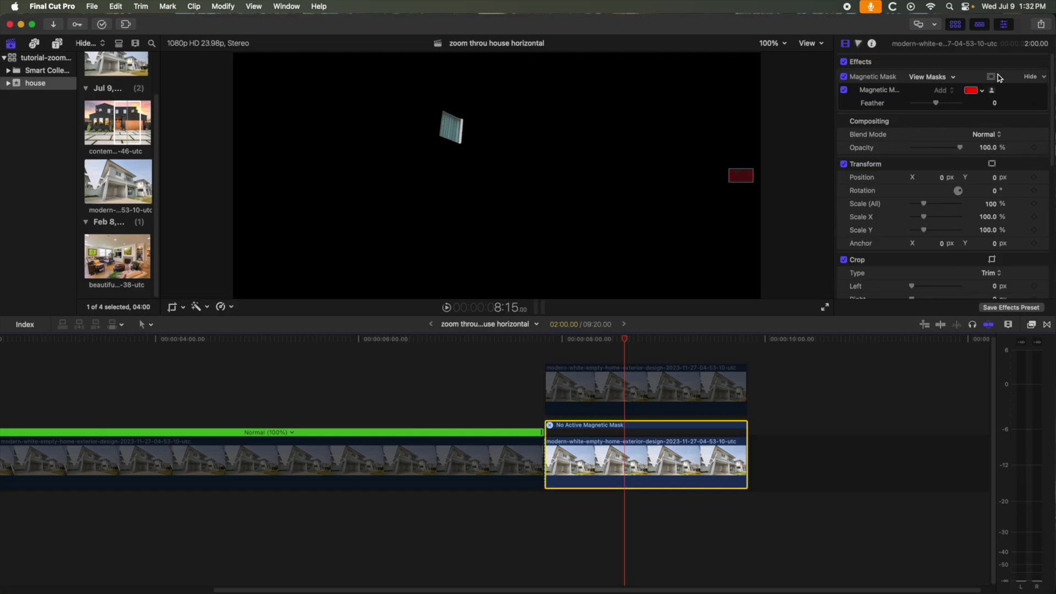
pyautogui.click(992, 77)
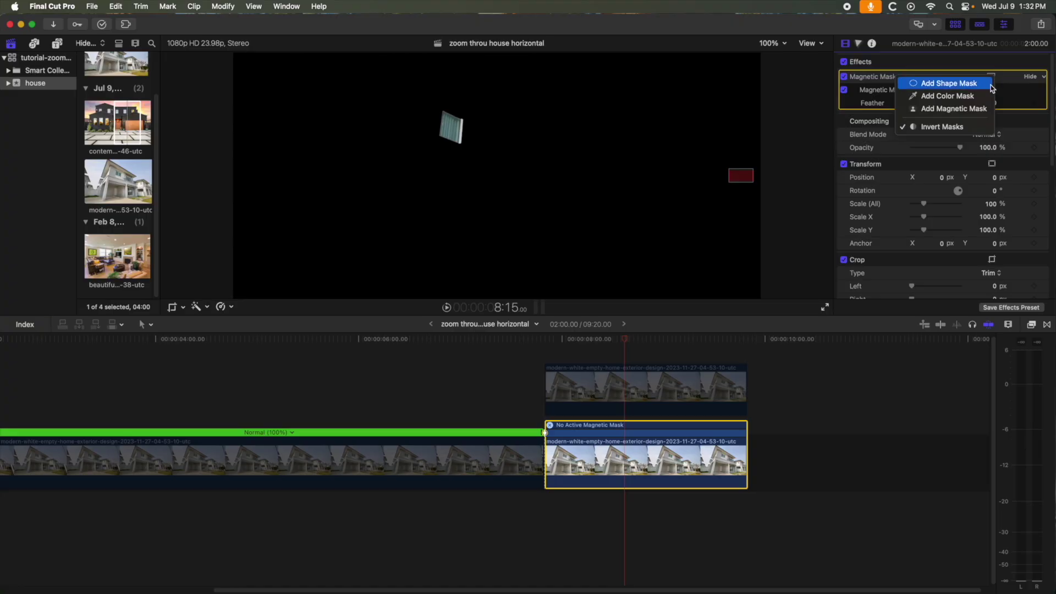
pyautogui.click(961, 127)
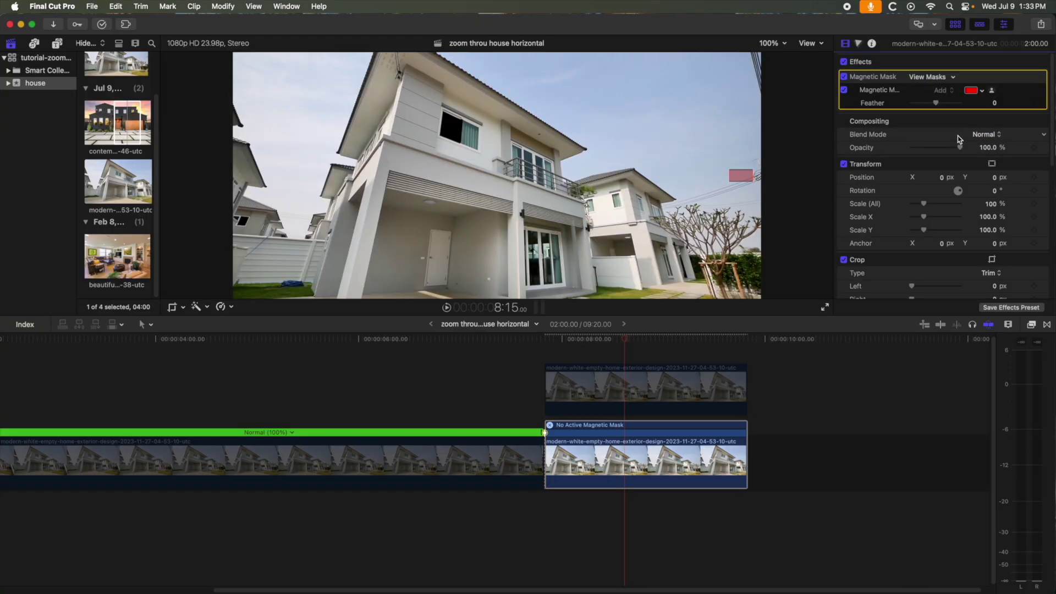
# Enable the upper pane clip and adjust its crop keyframes, setting the left crop to 819 px at the clip's start, and preview the animation
pyautogui.click(660, 380)
pyautogui.rightClick(658, 378)
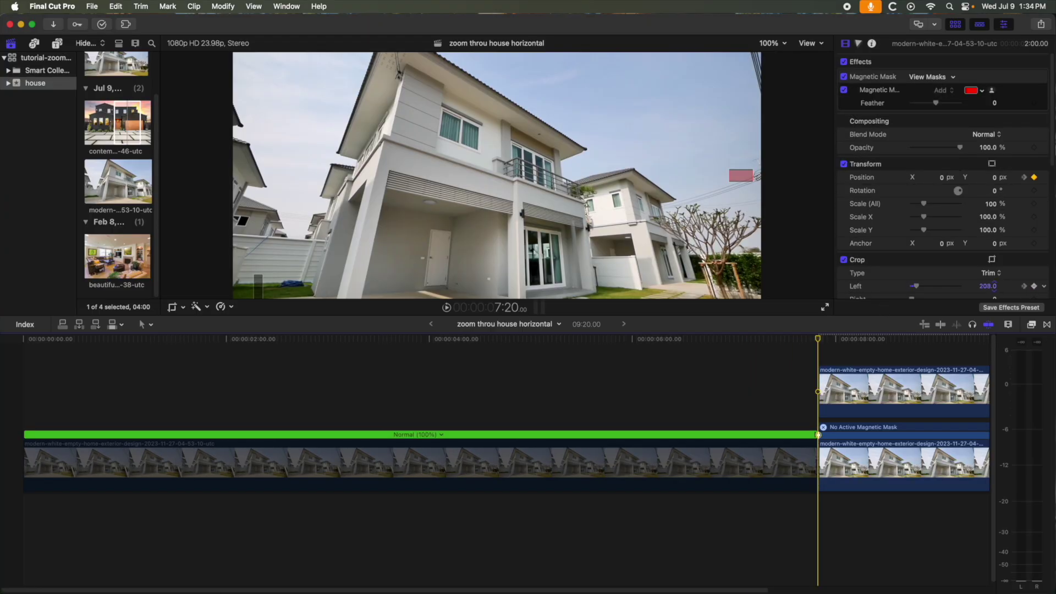
pyautogui.press('Down')
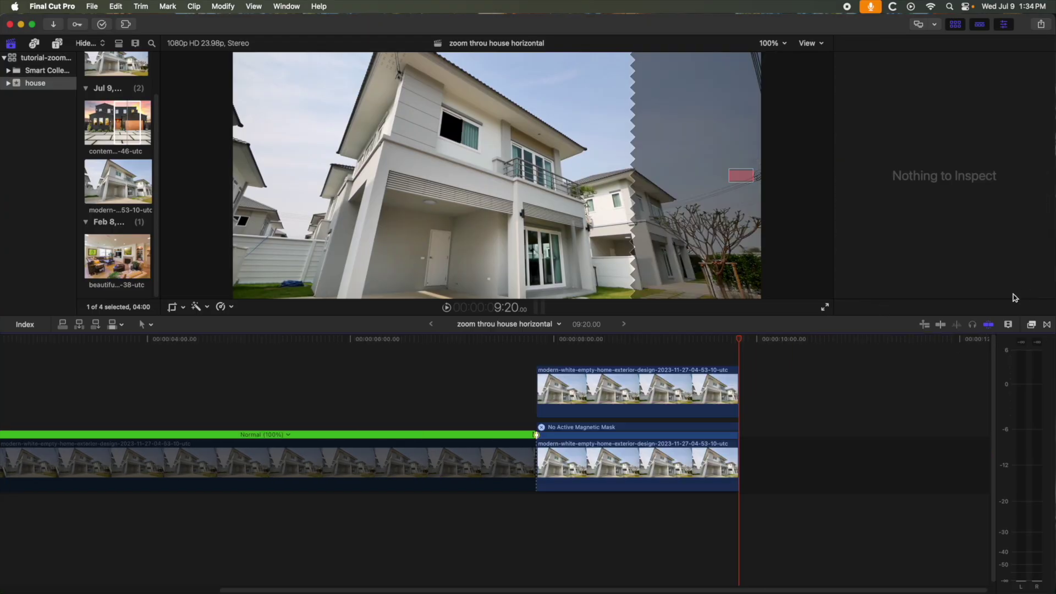
pyautogui.click(733, 386)
pyautogui.click(1014, 287)
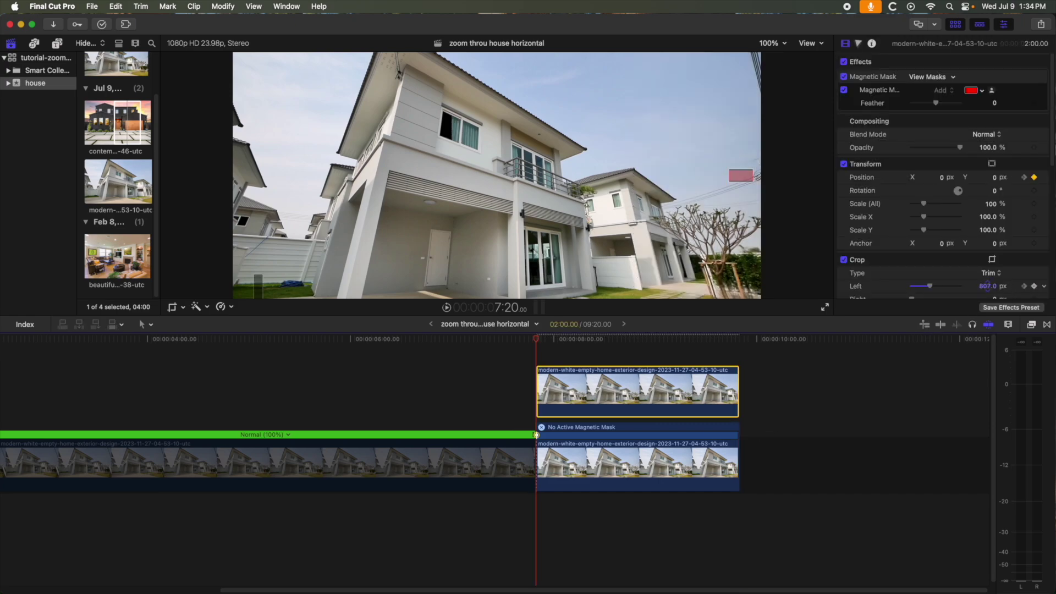
pyautogui.moveTo(988, 286); pyautogui.dragTo(987, 286)
pyautogui.press('space')
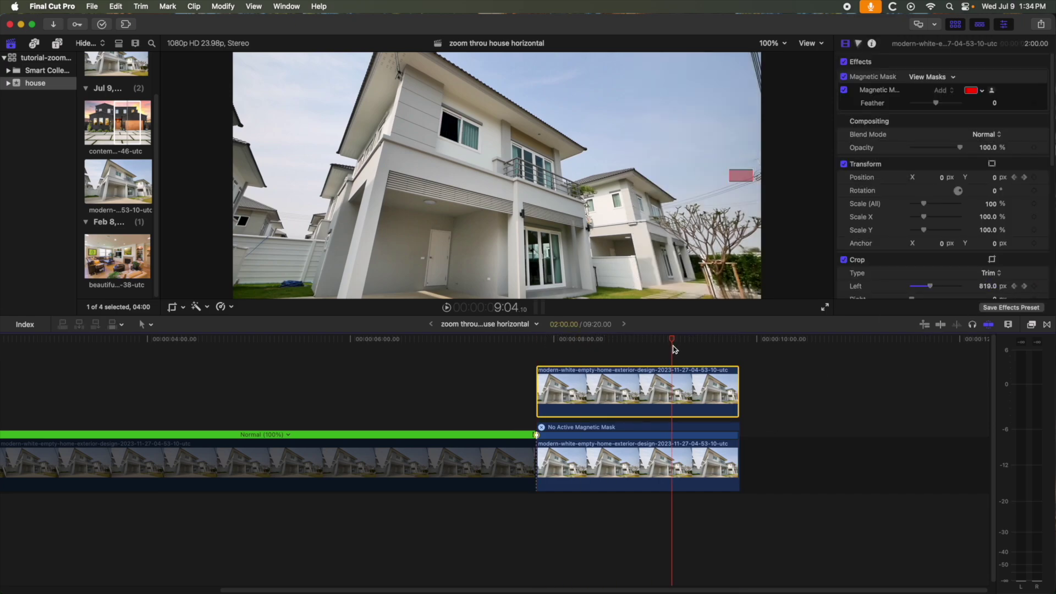
# Combine the two stacked freeze-frame clips into a compound clip named window in the house event
pyautogui.moveTo(665, 345); pyautogui.dragTo(746, 455)
pyautogui.rightClick(667, 455)
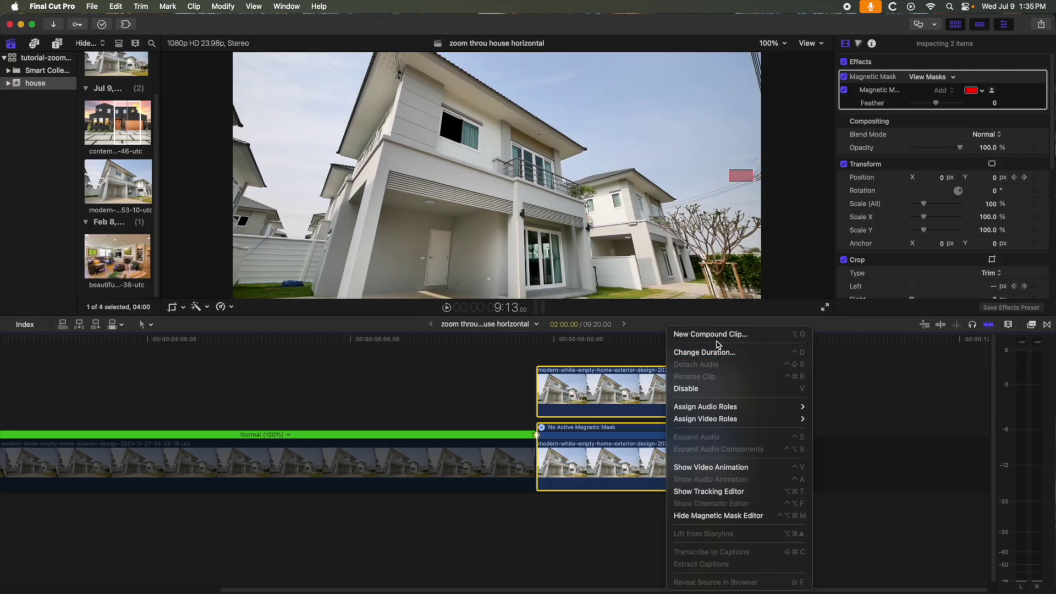
pyautogui.click(709, 334)
pyautogui.write('window')
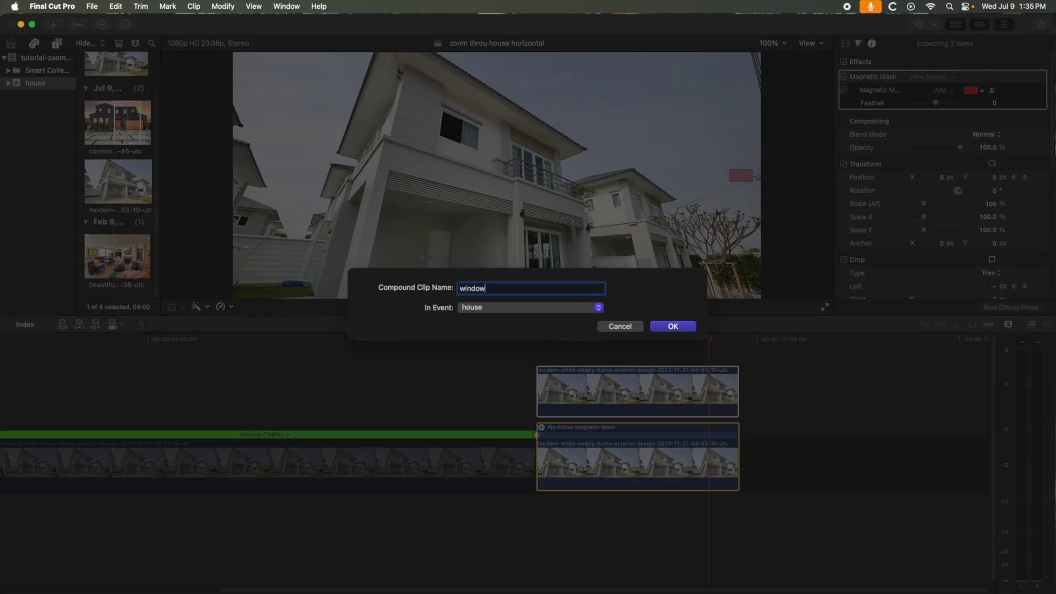
pyautogui.click(673, 326)
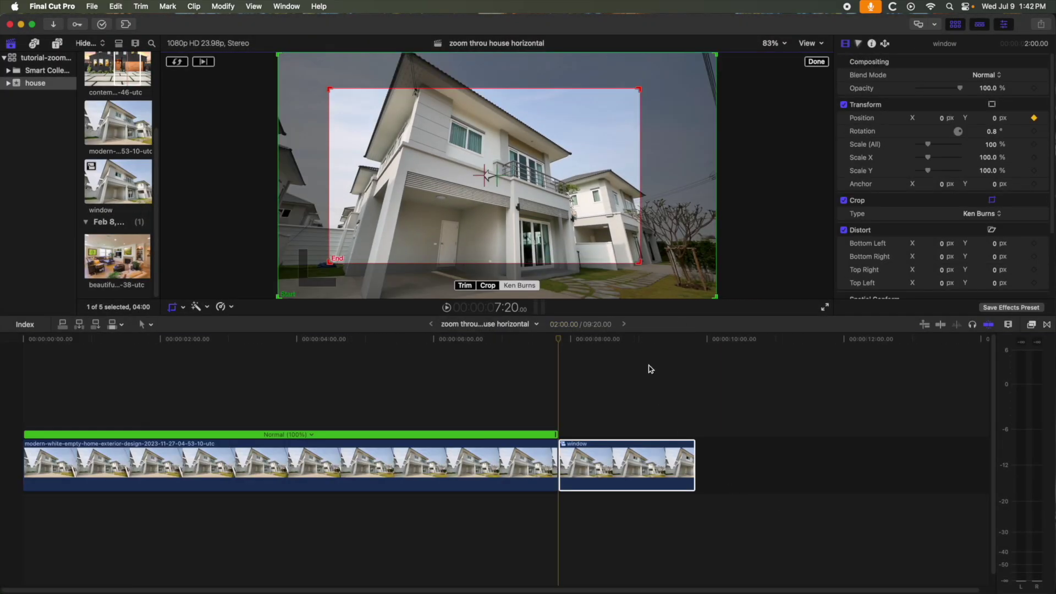
# Shrink the Ken Burns end frame on the window clip tightly around the upper-floor window opening and play back the zoom
pyautogui.moveTo(639, 263); pyautogui.dragTo(458, 140)
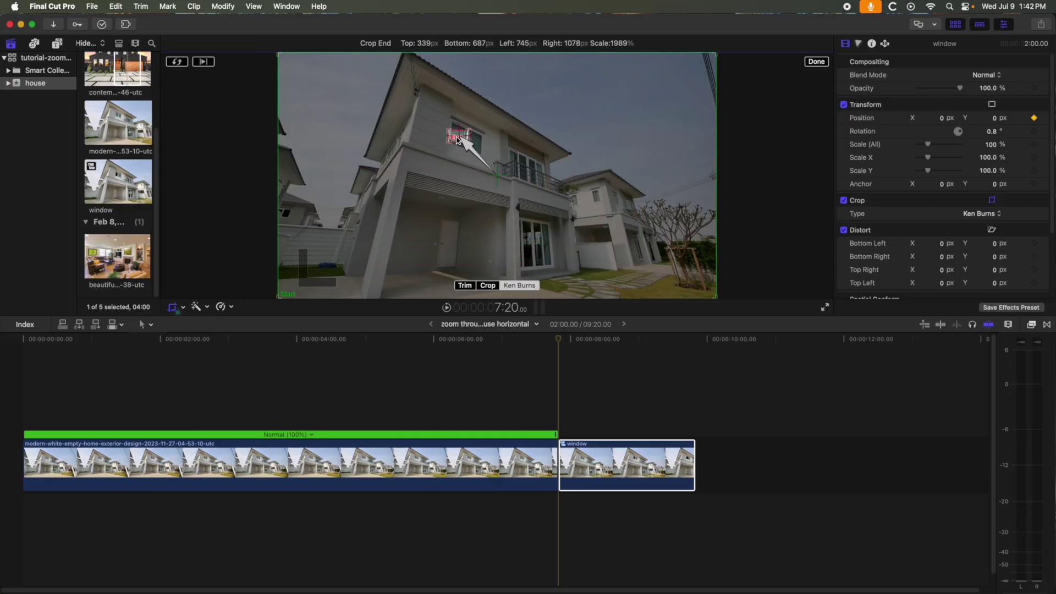
pyautogui.click(532, 345)
pyautogui.press('space')
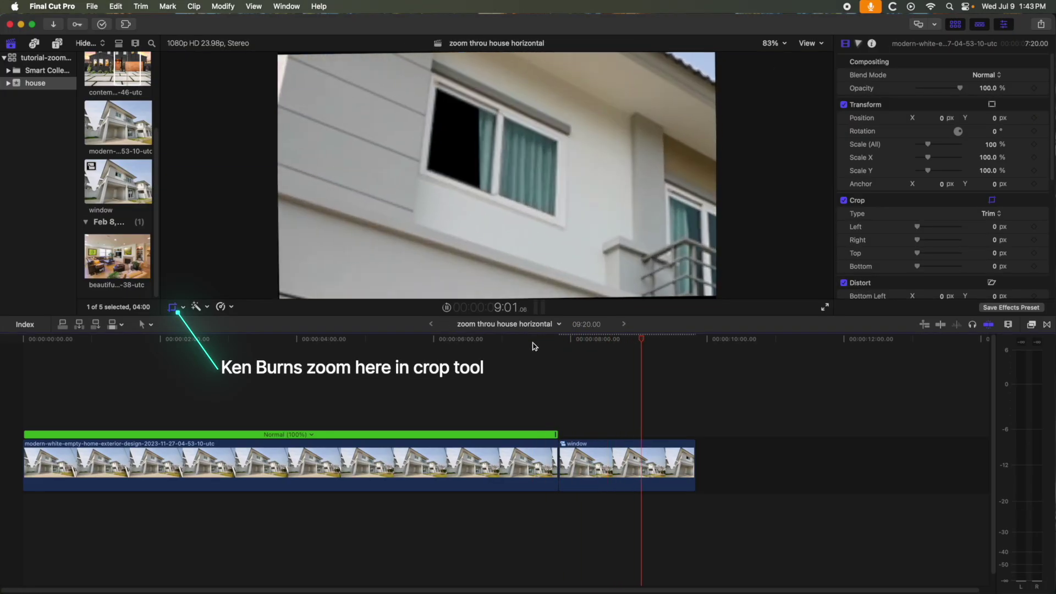
pyautogui.press('space')
# Nudge the Ken Burns end frame slightly to the right over the window opening and replay the zoom
pyautogui.hotkey('shift', 'c')
pyautogui.click(672, 339)
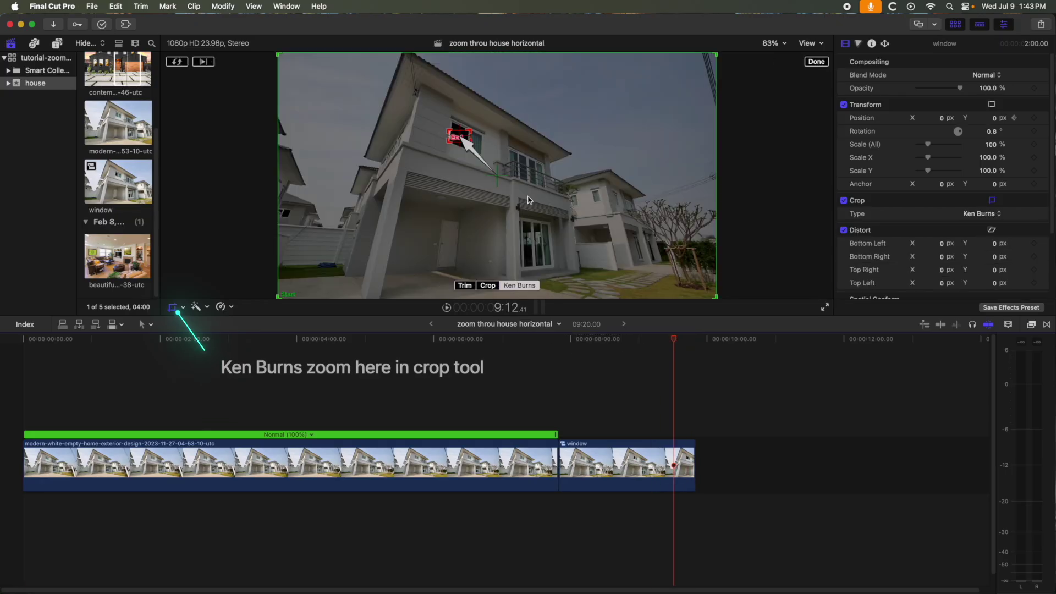
pyautogui.moveTo(461, 136); pyautogui.dragTo(465, 136)
pyautogui.click(552, 338)
pyautogui.press('space')
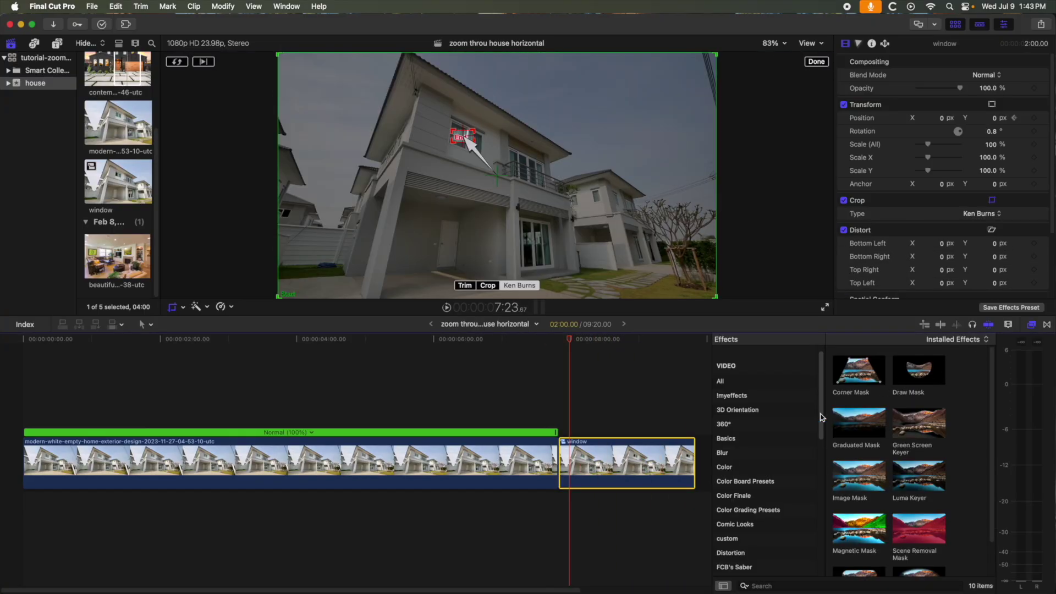
# Add a Gaussian blur to the window clip, keyframe its amount to 100 at the clip's end, and preview it
pyautogui.click(762, 452)
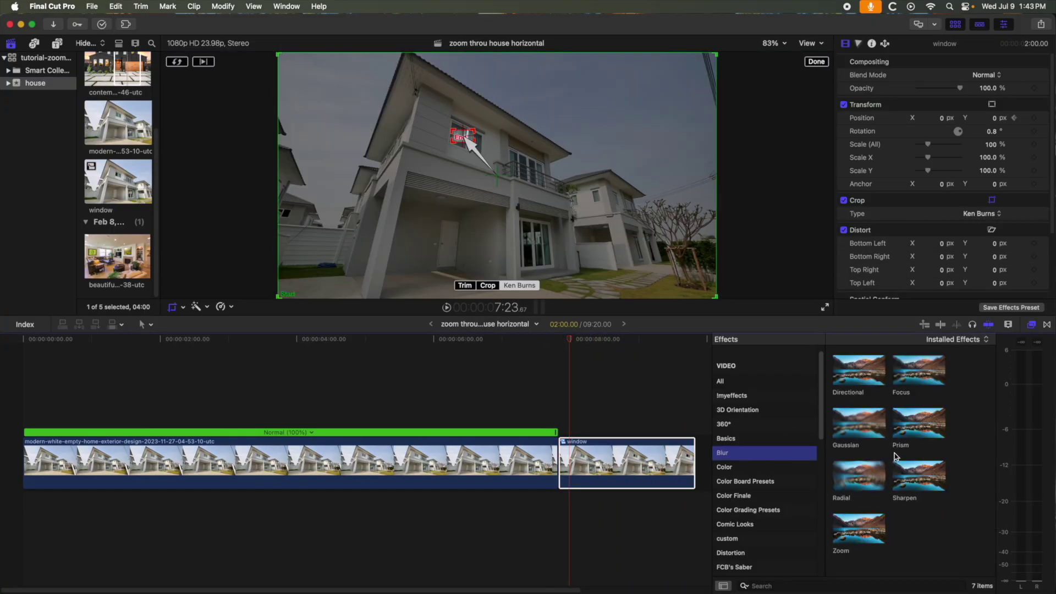
pyautogui.moveTo(877, 415); pyautogui.dragTo(645, 462)
pyautogui.moveTo(646, 339); pyautogui.dragTo(587, 339)
pyautogui.click(1034, 89)
pyautogui.moveTo(918, 90); pyautogui.dragTo(962, 90)
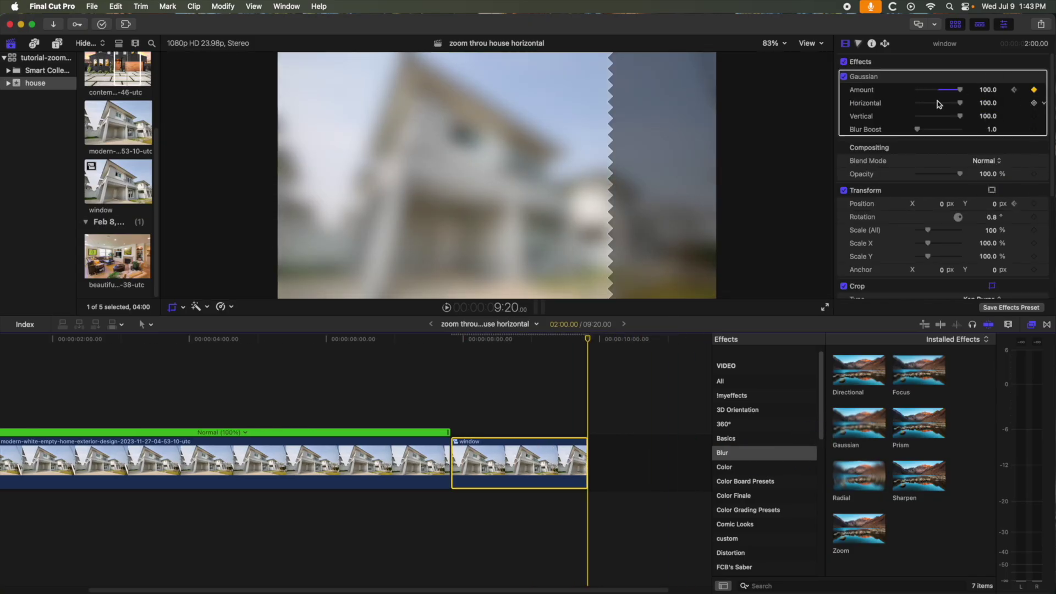
pyautogui.click(420, 338)
pyautogui.press('space')
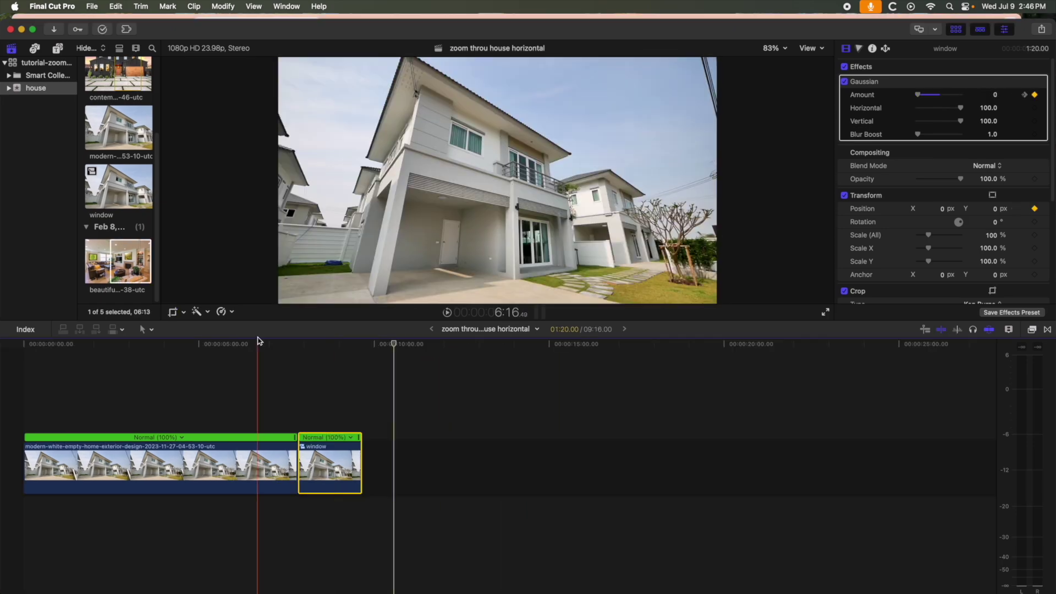
pyautogui.click(313, 344)
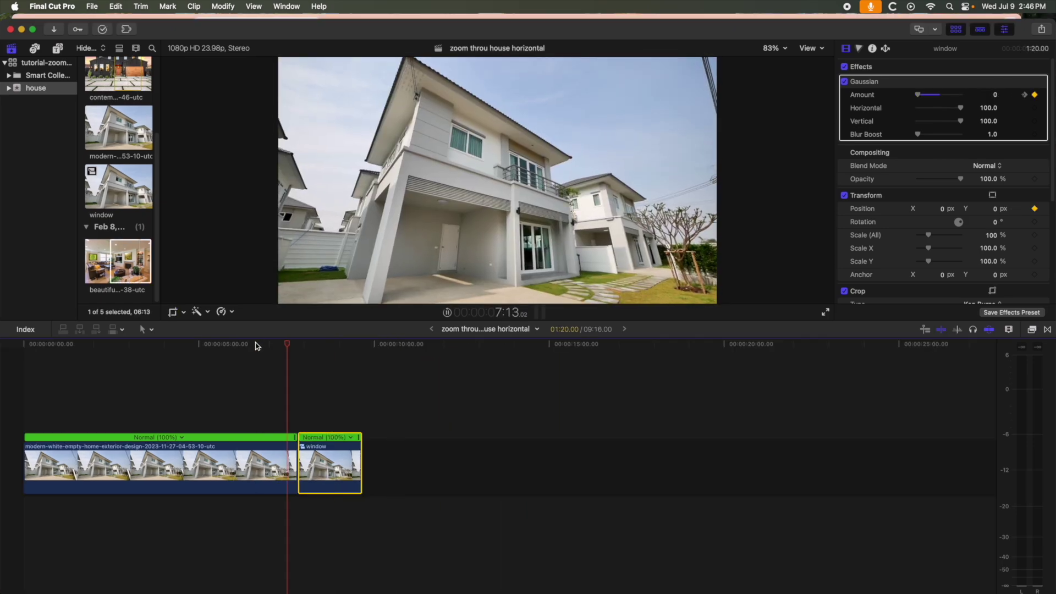
# Slow the window clip to 25% speed and play back the stretched zoom
pyautogui.moveTo(359, 437); pyautogui.dragTo(550, 452)
pyautogui.click(441, 437)
pyautogui.moveTo(495, 460)
pyautogui.click(529, 473)
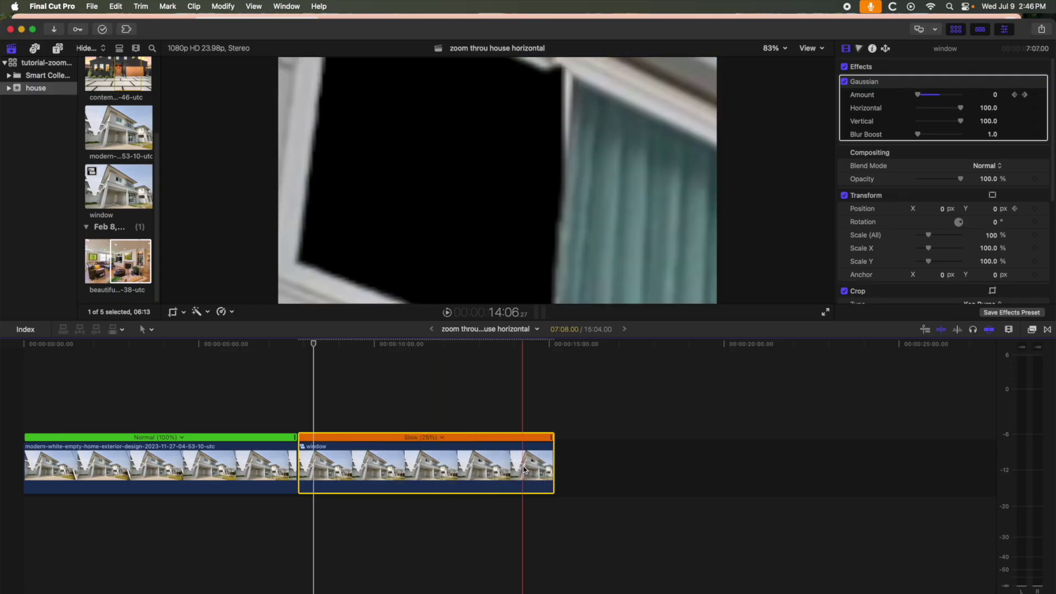
pyautogui.click(285, 384)
pyautogui.press('space')
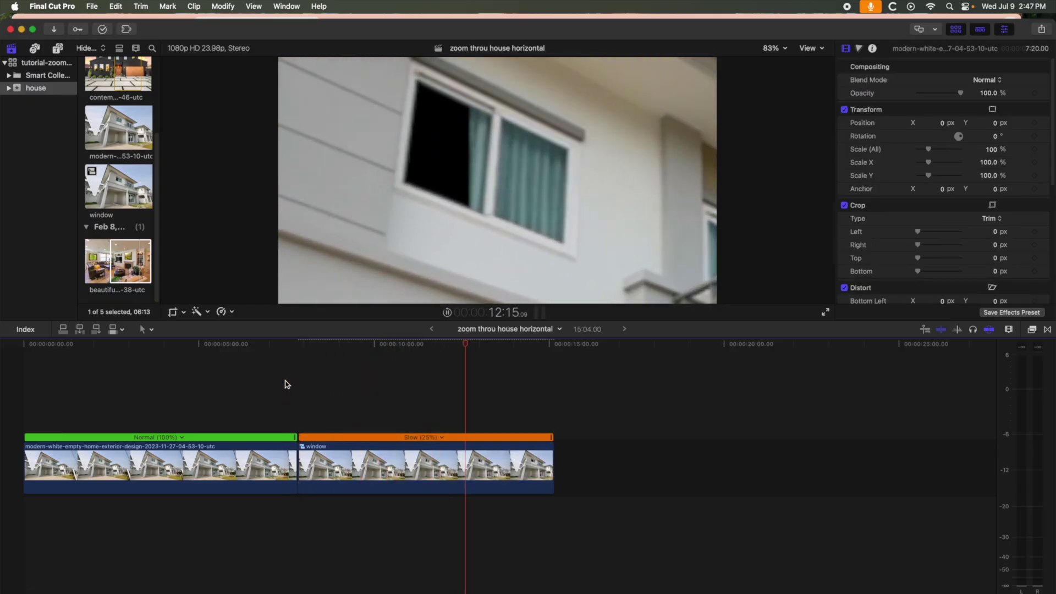
pyautogui.press('space')
# Turn the slowed window clip into a new compound clip, keeping the default name and the house event
pyautogui.rightClick(401, 457)
pyautogui.click(439, 334)
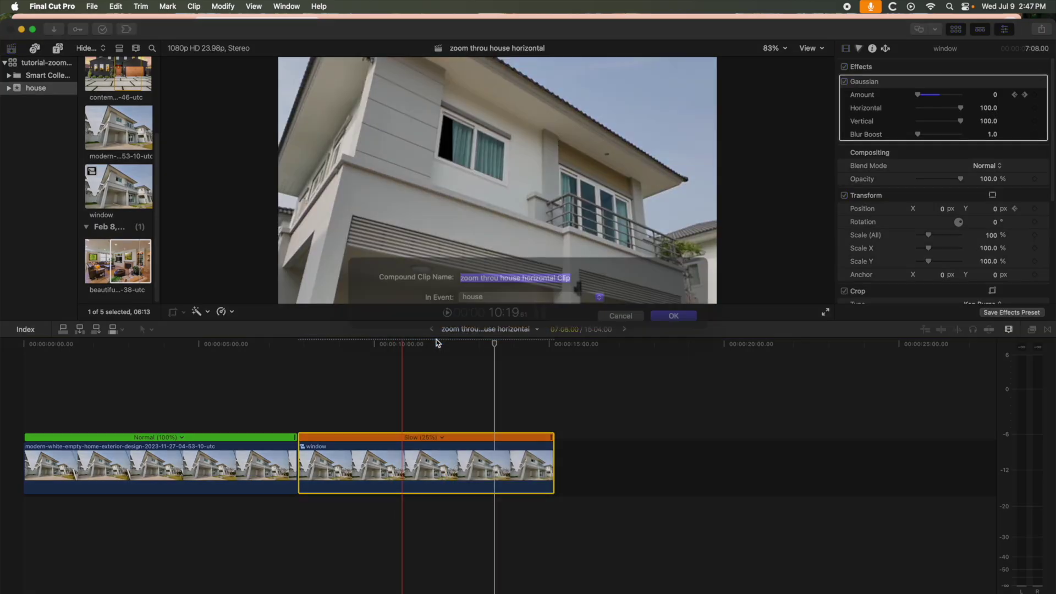
pyautogui.press('Return')
# Speed up the last 3:01 of the new compound clip with a Fast retiming and preview the ramp
pyautogui.press('r')
pyautogui.moveTo(449, 450); pyautogui.dragTo(554, 450)
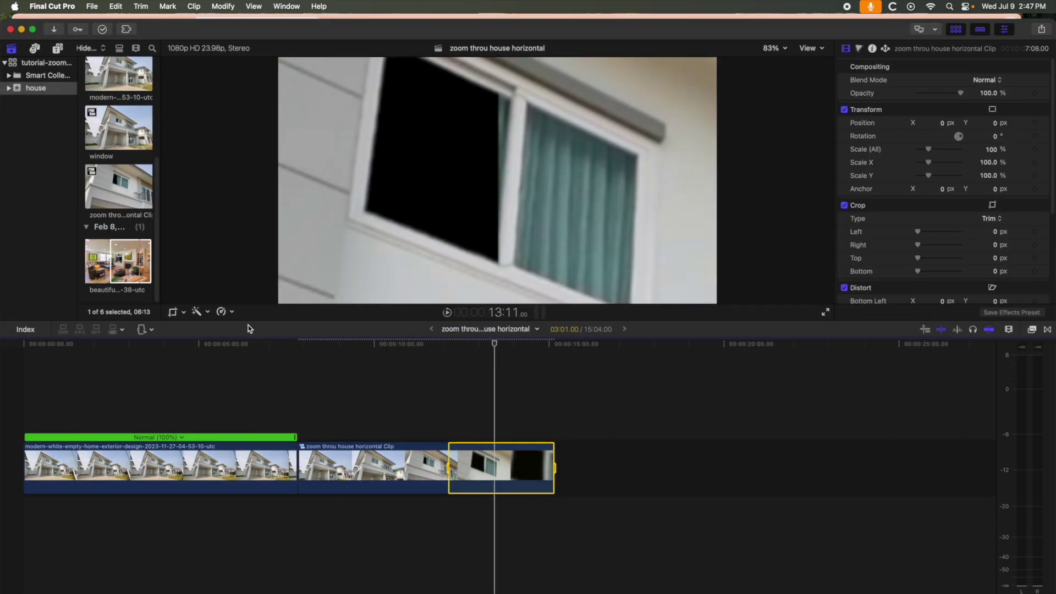
pyautogui.click(223, 311)
pyautogui.moveTo(235, 350)
pyautogui.click(346, 349)
pyautogui.click(336, 356)
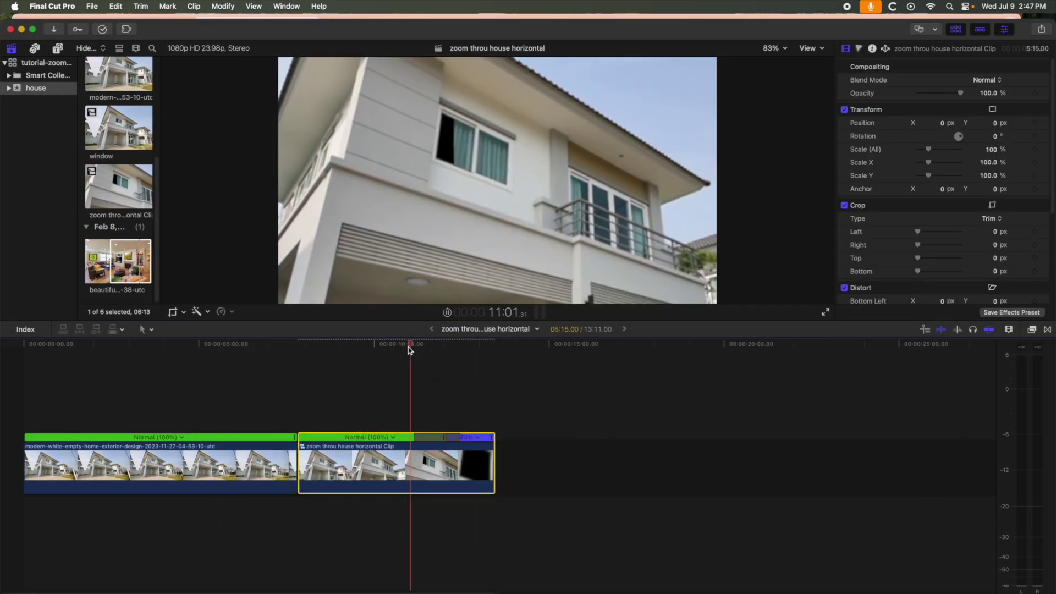
pyautogui.click(285, 353)
pyautogui.click(286, 350)
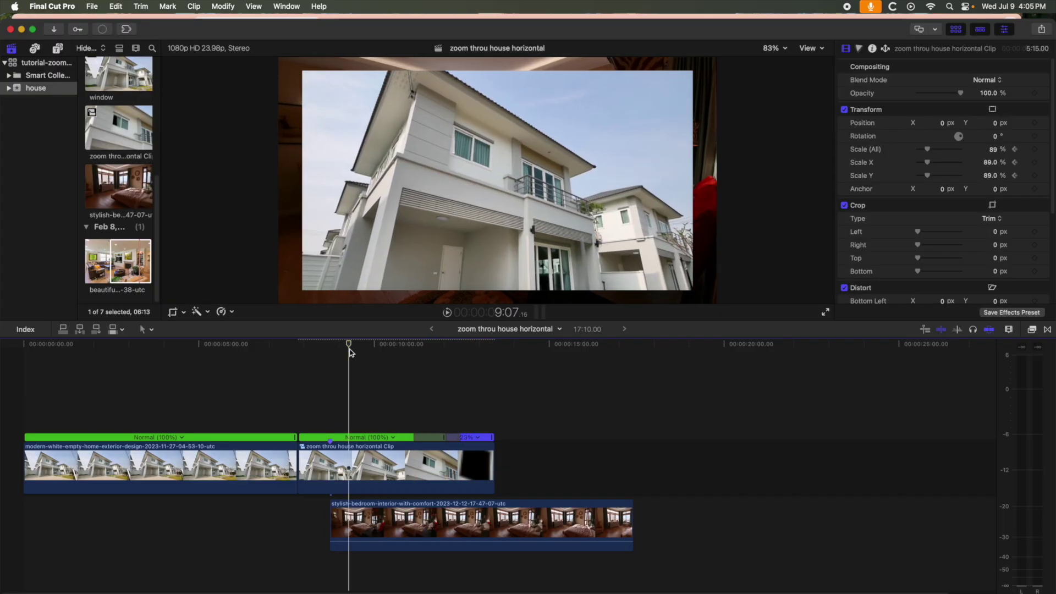
# Check the bedroom shot behind the zoom and set the bedroom clip's starting scale keyframe at 8:18 to 50%
pyautogui.moveTo(349, 358); pyautogui.dragTo(497, 357)
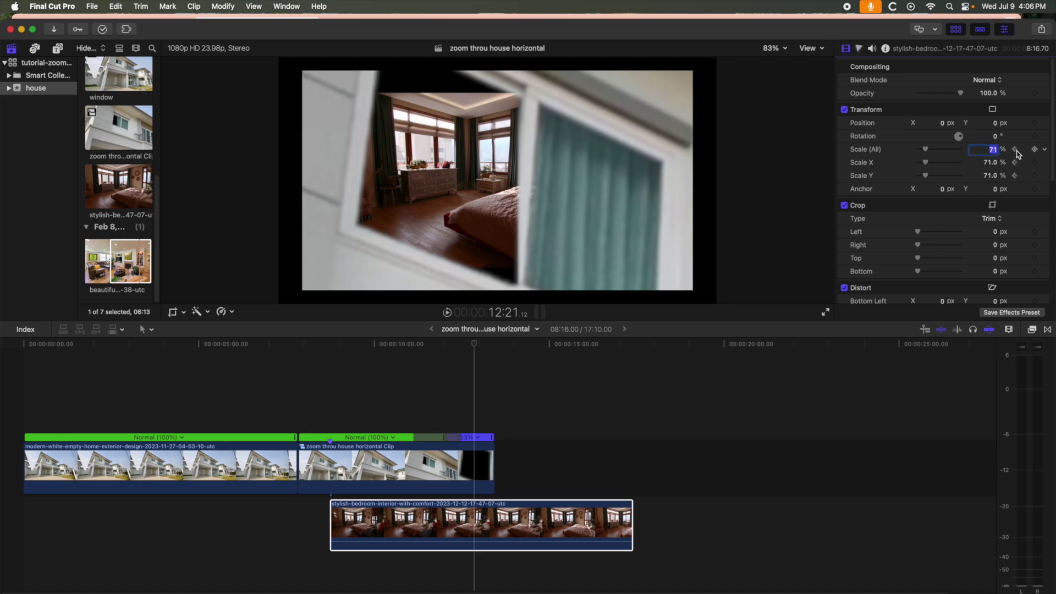
pyautogui.click(1015, 150)
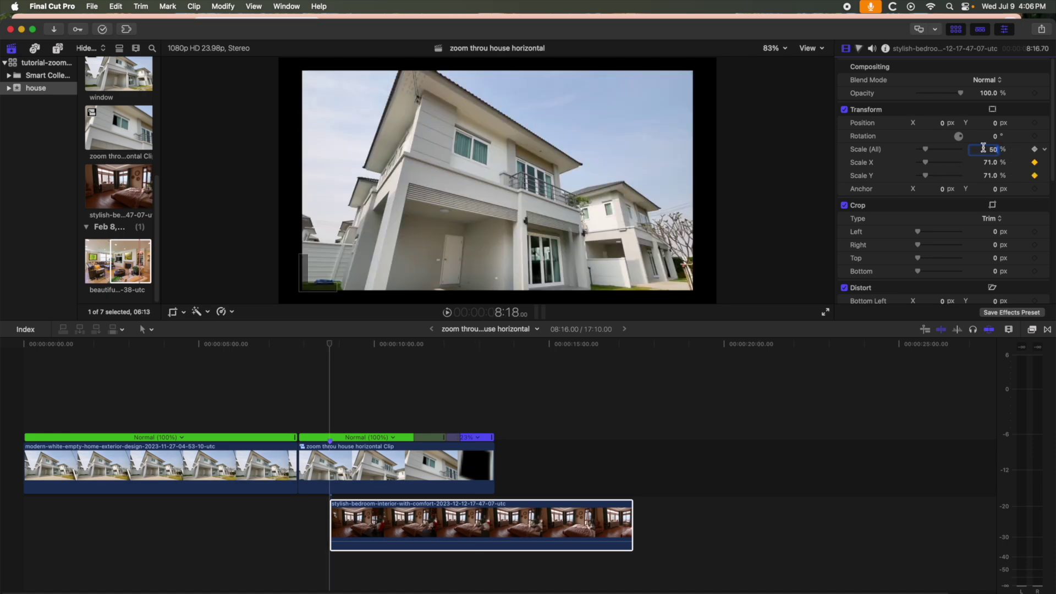
pyautogui.press('Return')
# Set the bedroom clip's ending scale keyframe at 13:11 to 100%
pyautogui.moveTo(330, 356); pyautogui.dragTo(492, 357)
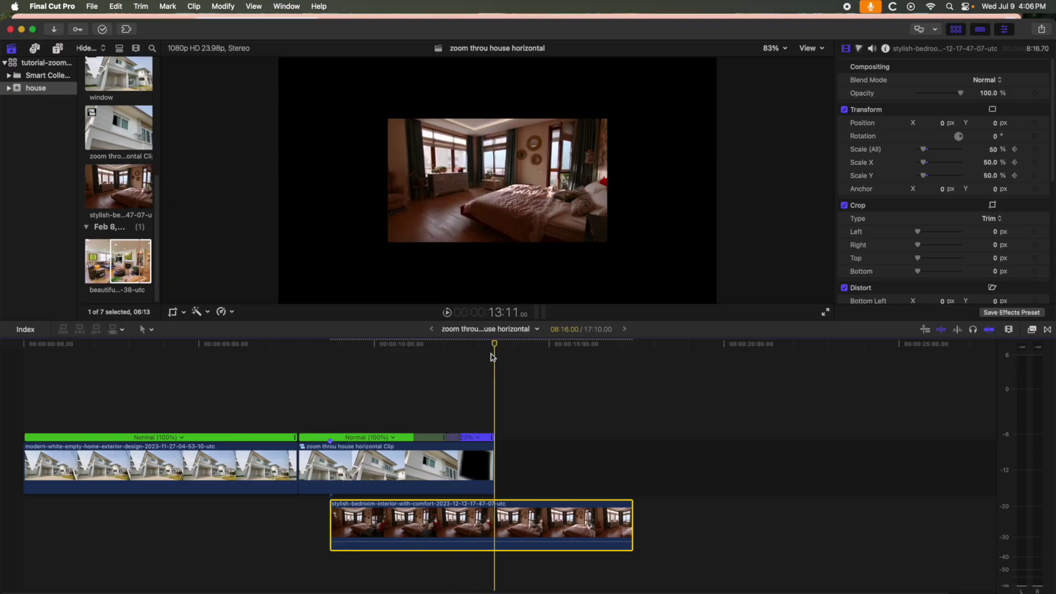
pyautogui.click(996, 149)
pyautogui.write('100')
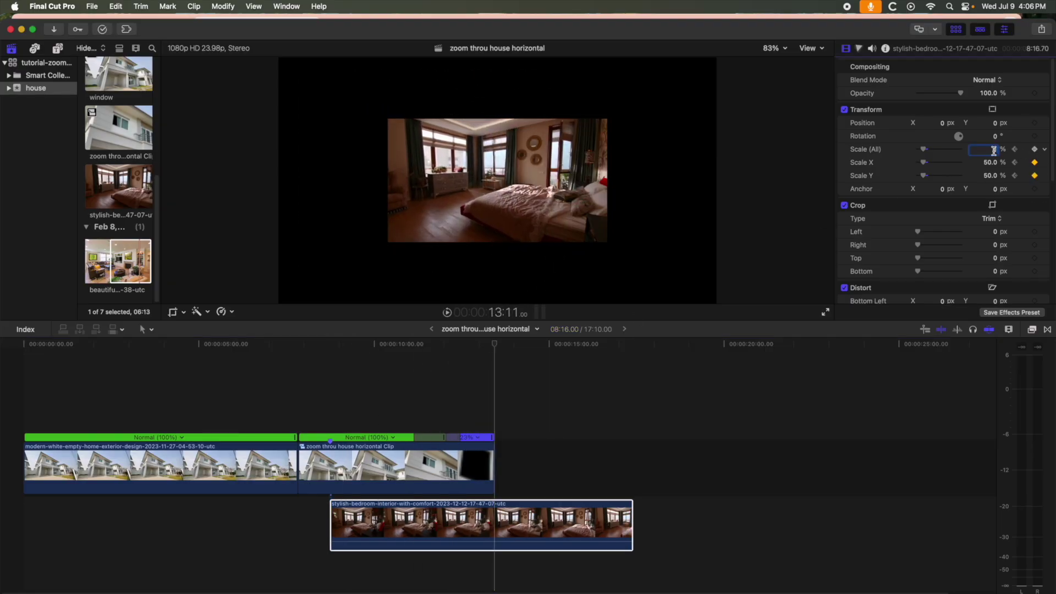
pyautogui.press('Return')
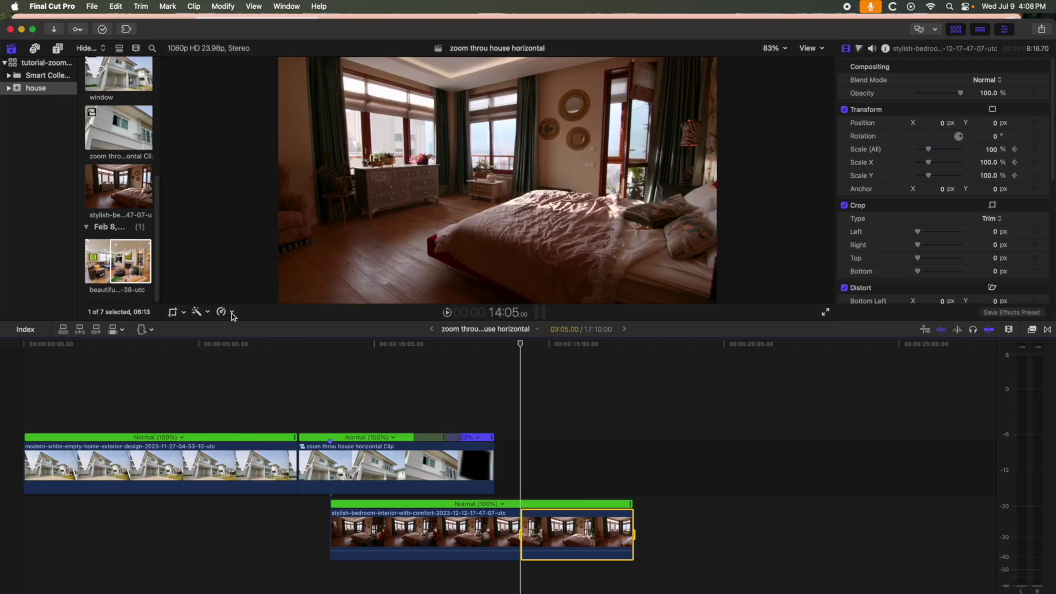
# Speed up the bedroom clip's section after 14:05 with a Fast retiming and preview the zoom
pyautogui.click(231, 312)
pyautogui.moveTo(316, 351)
pyautogui.click(347, 362)
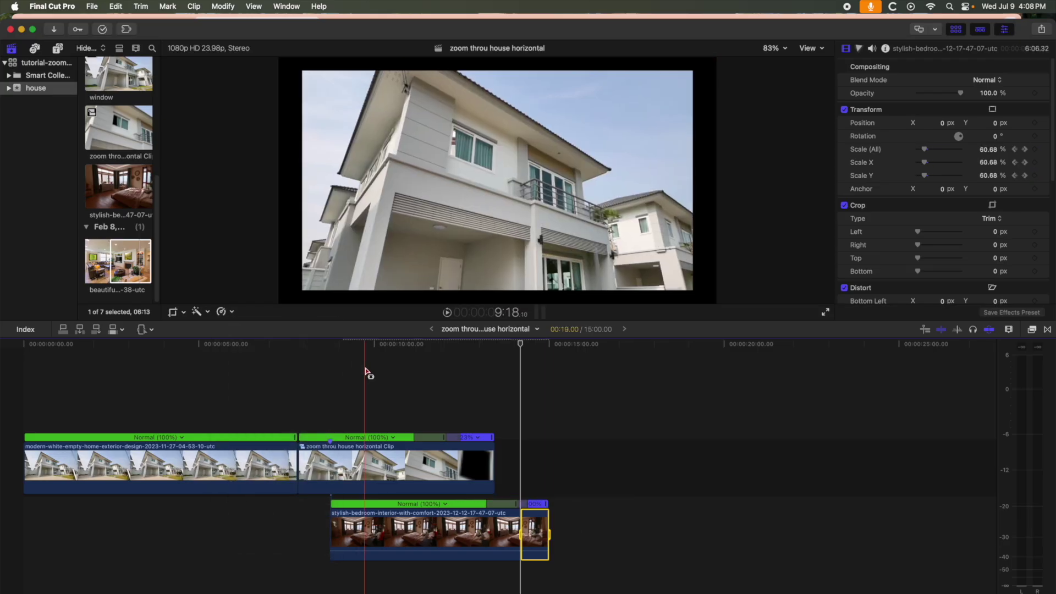
pyautogui.click(421, 361)
pyautogui.press('space')
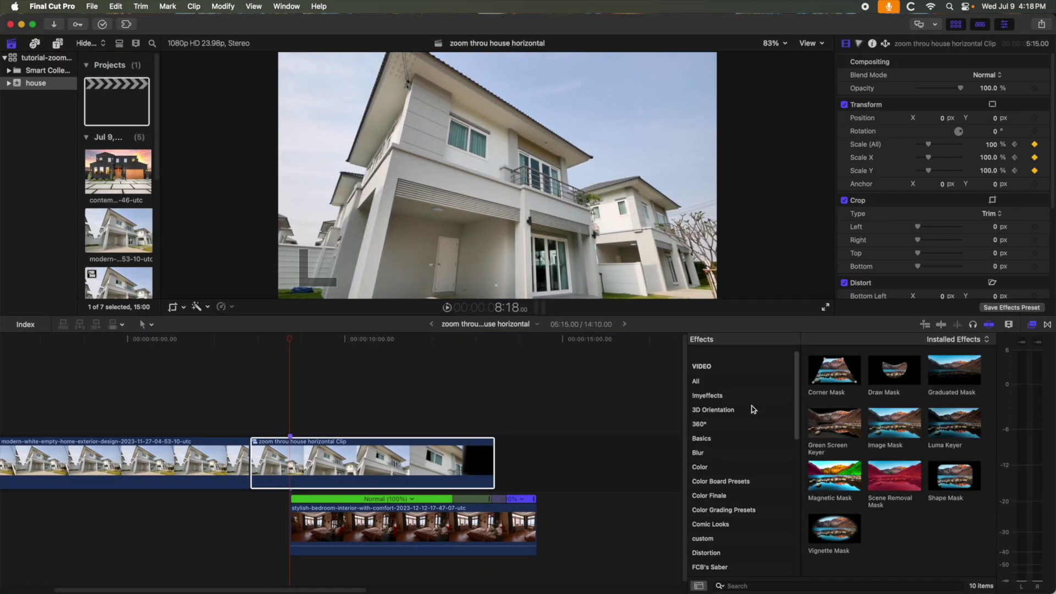
# Disable the house zoom clip and isolate the left pane of the bedroom's middle window with a Magnetic Mask
pyautogui.rightClick(450, 458)
pyautogui.click(470, 388)
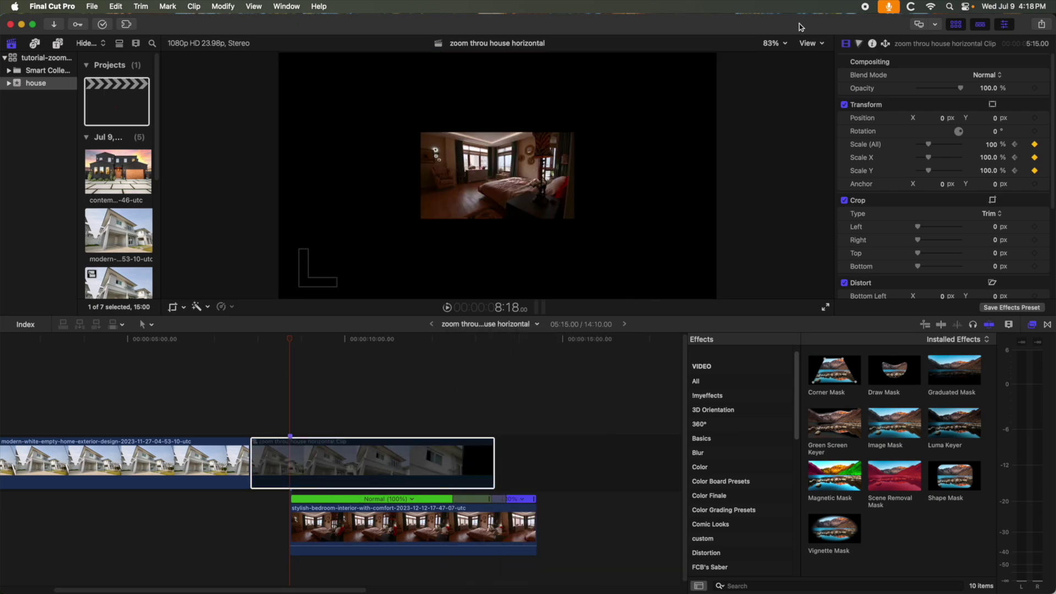
pyautogui.click(787, 43)
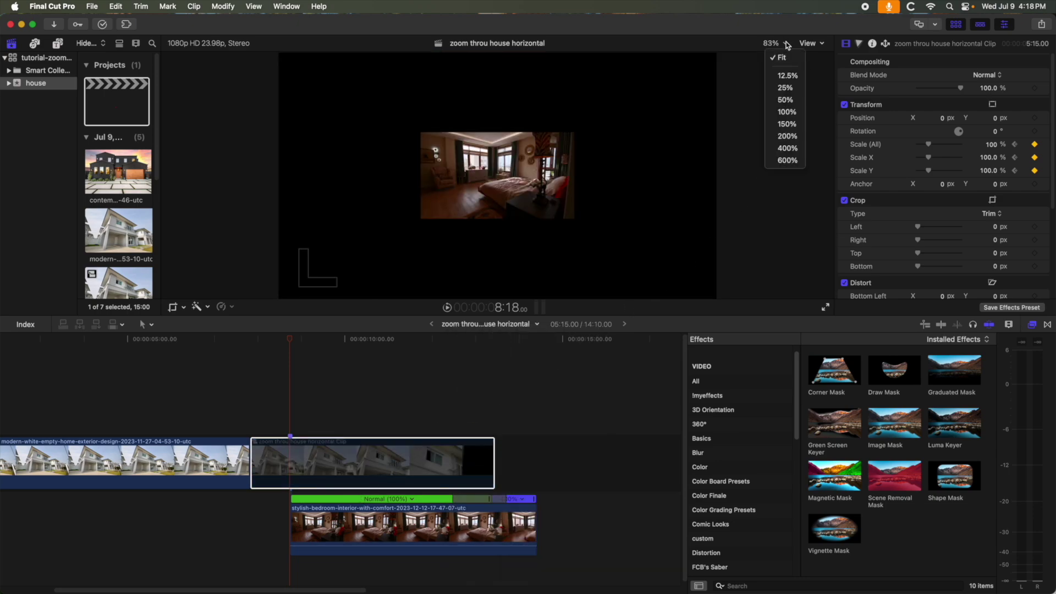
pyautogui.click(786, 135)
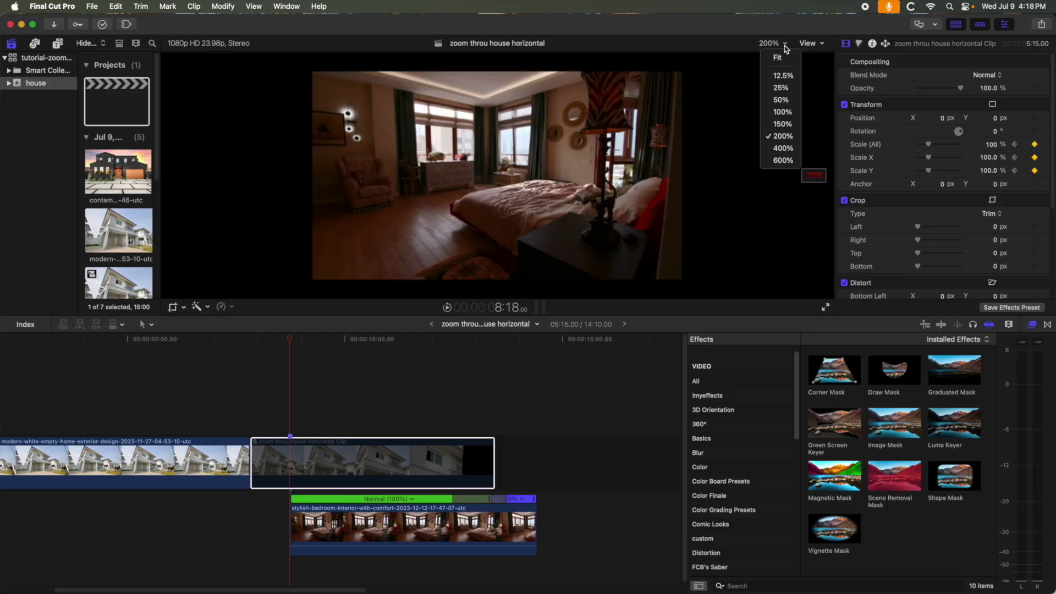
pyautogui.click(783, 148)
pyautogui.moveTo(519, 114); pyautogui.dragTo(520, 114)
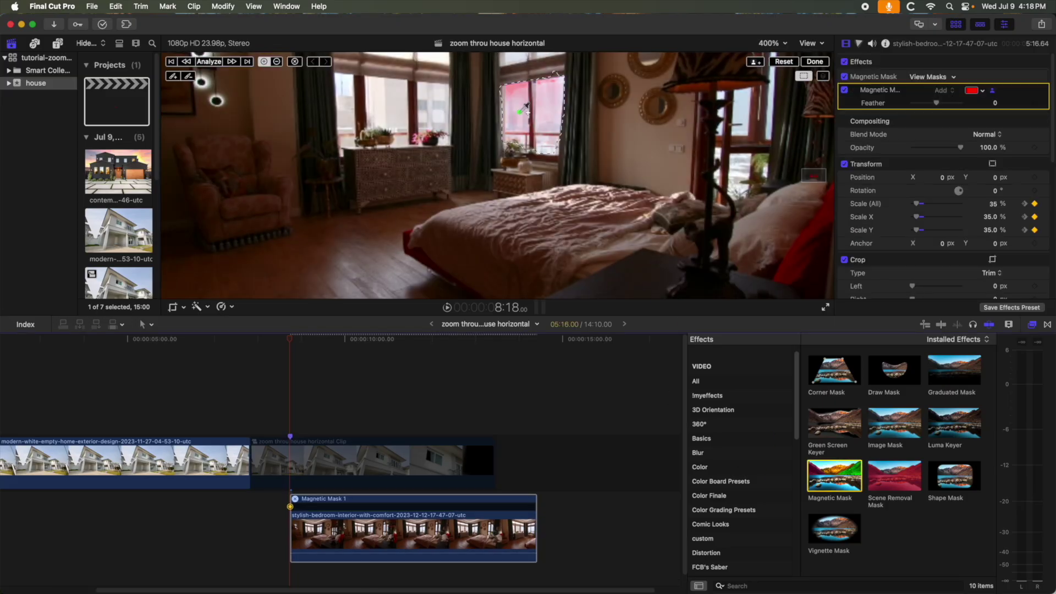
pyautogui.click(509, 136)
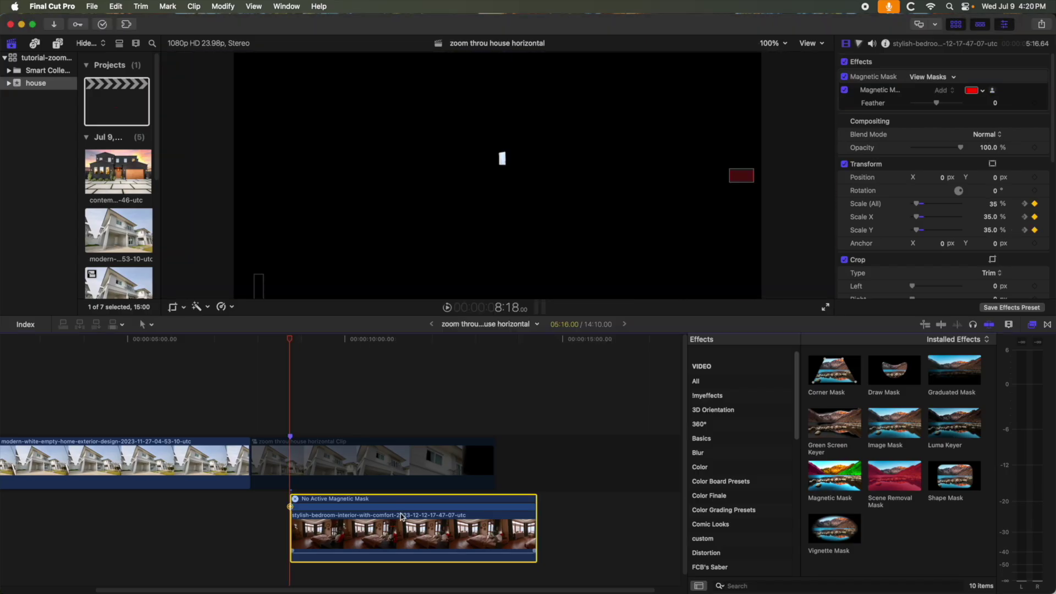
# Duplicate the masked bedroom clip and toggle the upper copy's Magnetic Mask off and on to compare
pyautogui.moveTo(401, 508); pyautogui.dragTo(400, 500)
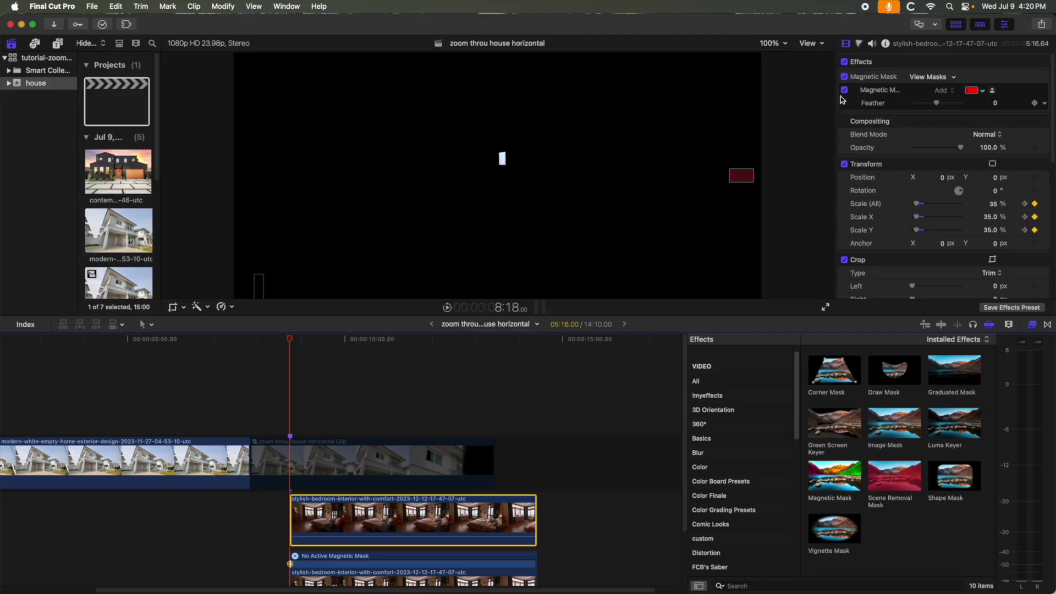
pyautogui.click(844, 77)
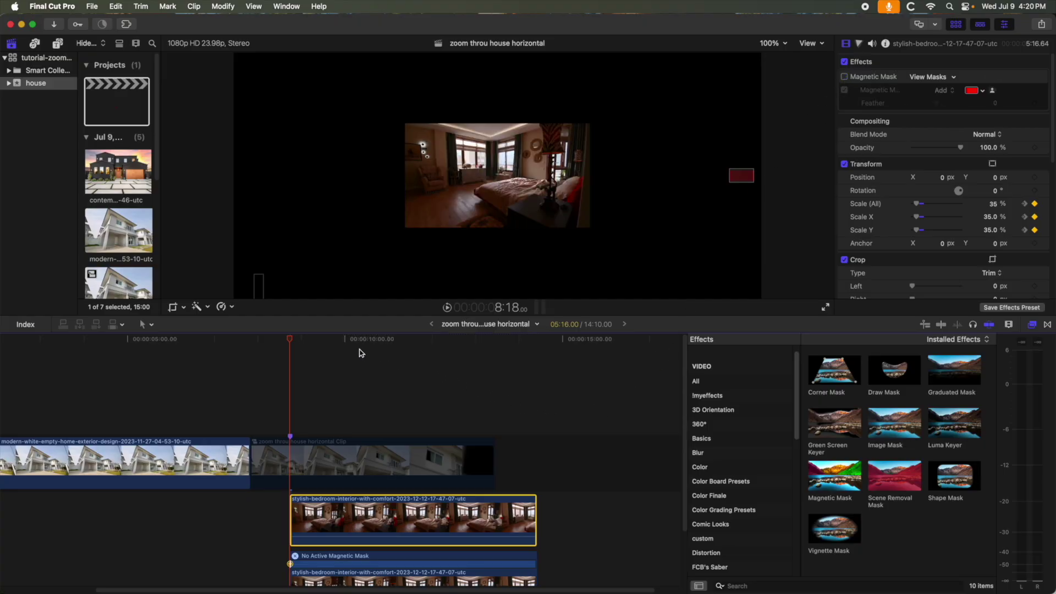
pyautogui.click(845, 77)
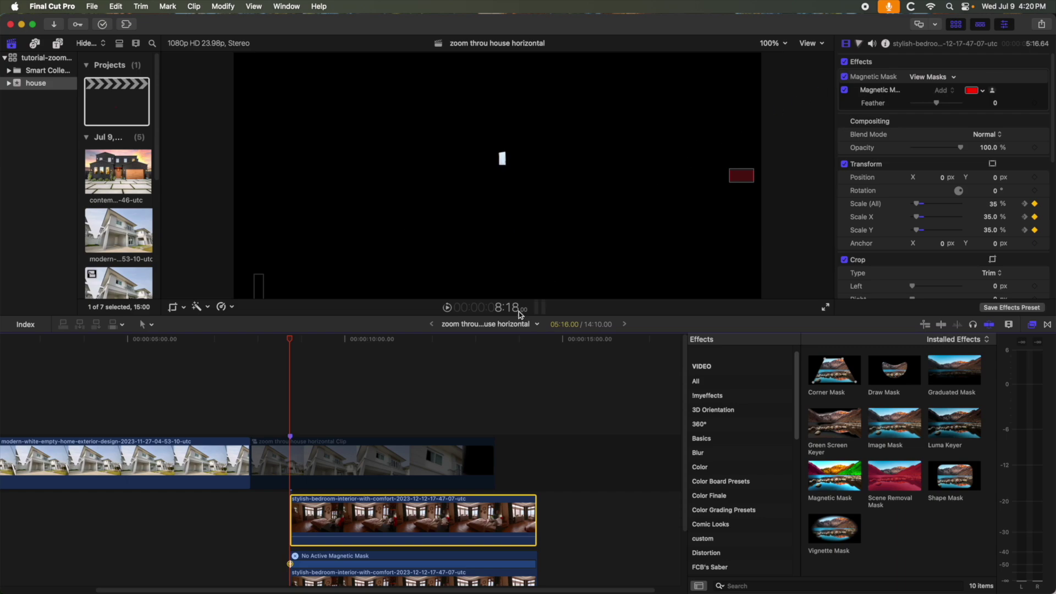
# Invert the Magnetic Mask on the lower bedroom clip so the window pane is cut out
pyautogui.scroll(-3, 492, 362)
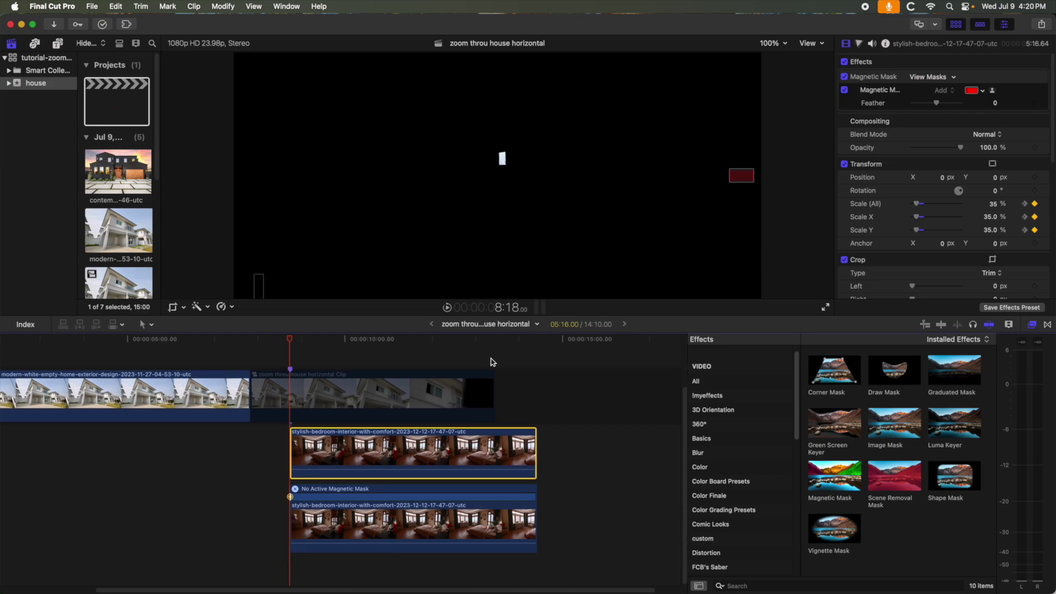
pyautogui.click(448, 498)
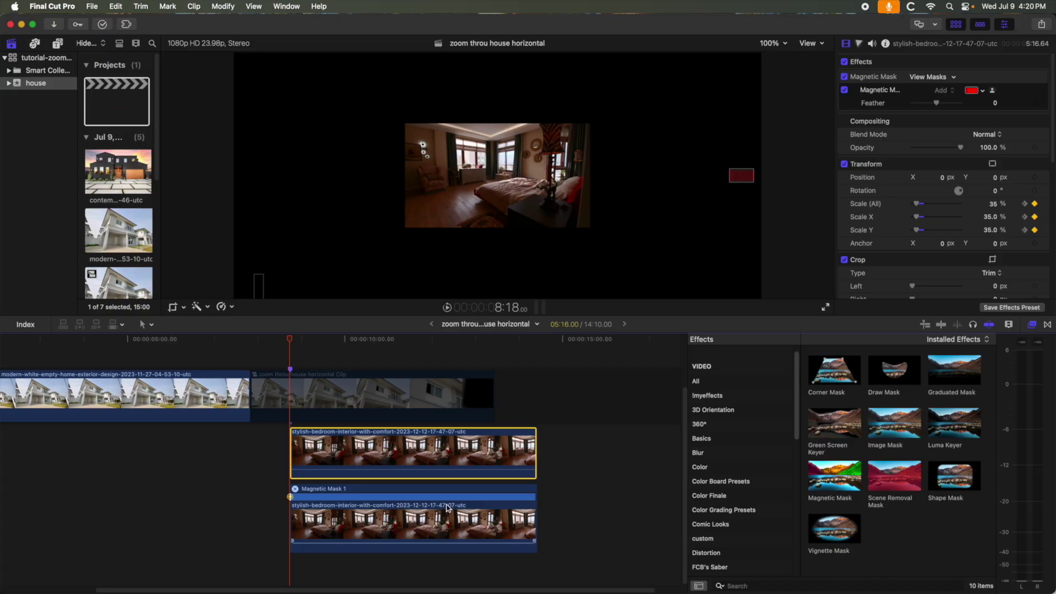
pyautogui.click(445, 511)
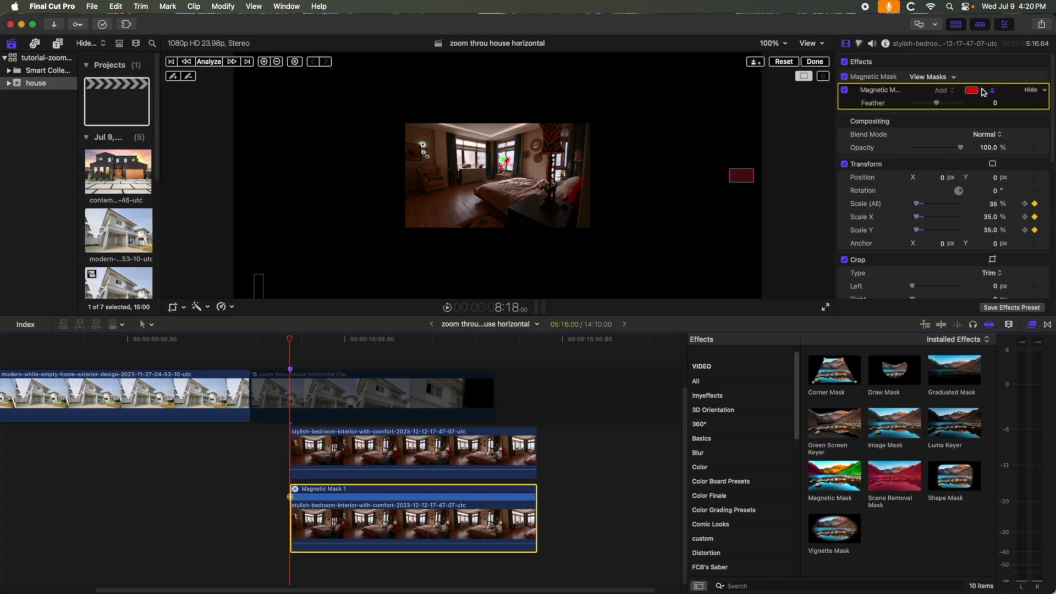
pyautogui.click(991, 77)
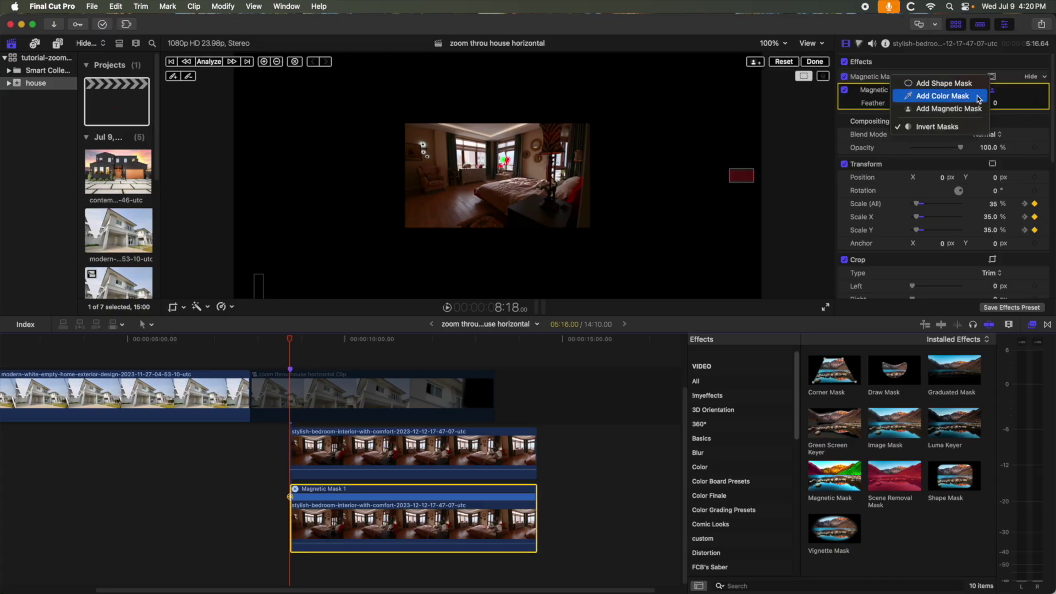
pyautogui.click(951, 127)
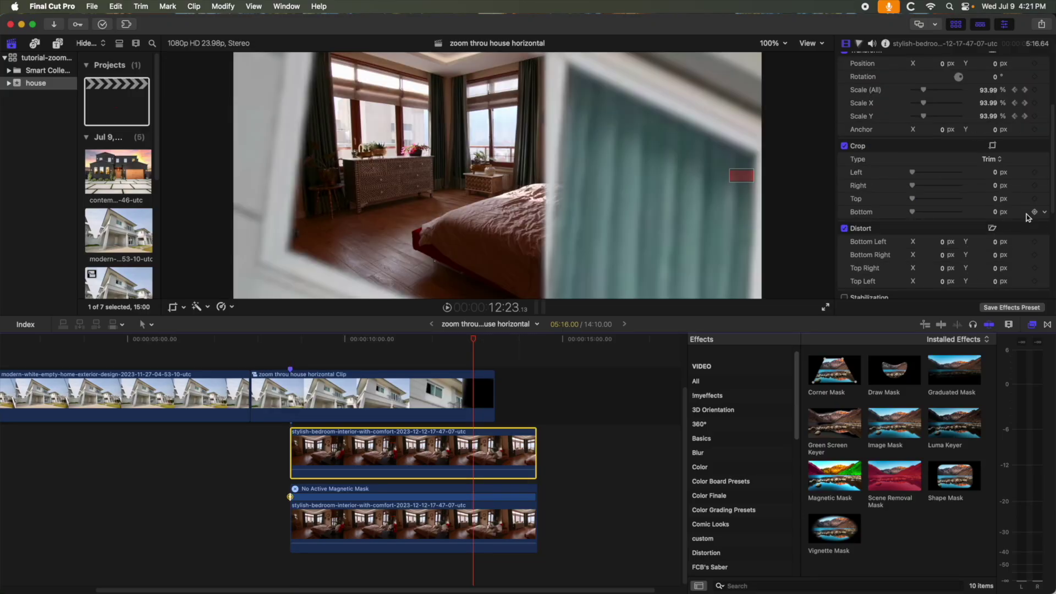
# Keyframe a bottom crop of 1319.8 px at 12:23 on the upper bedroom clip and play back the zoom
pyautogui.click(1034, 212)
pyautogui.moveTo(995, 213)
pyautogui.mouseDown()
pyautogui.moveTo(996, 193)
pyautogui.moveTo(986, 231)
pyautogui.mouseUp()
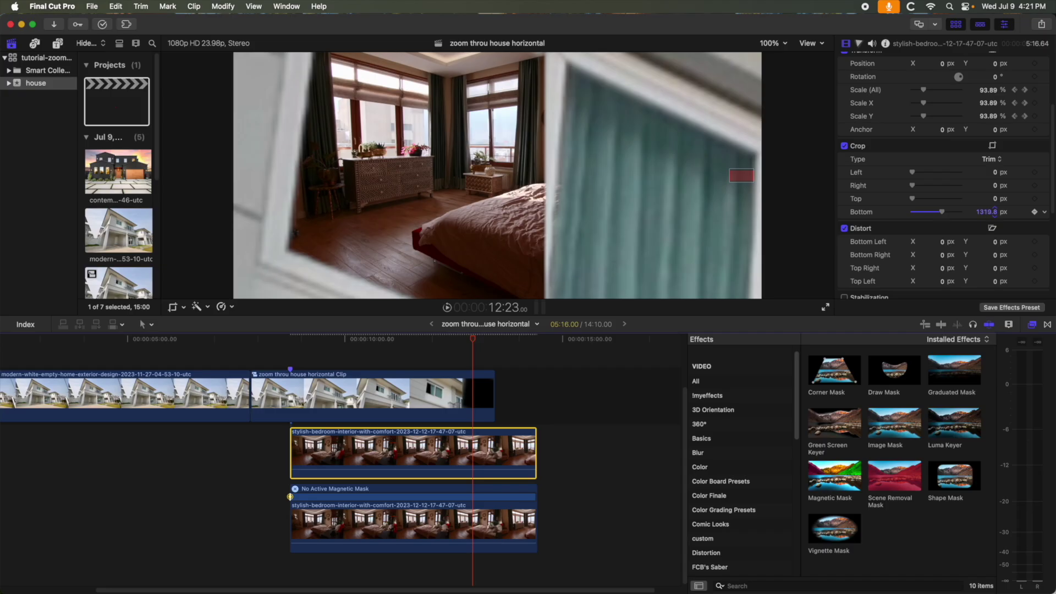
pyautogui.moveTo(485, 350); pyautogui.dragTo(535, 348)
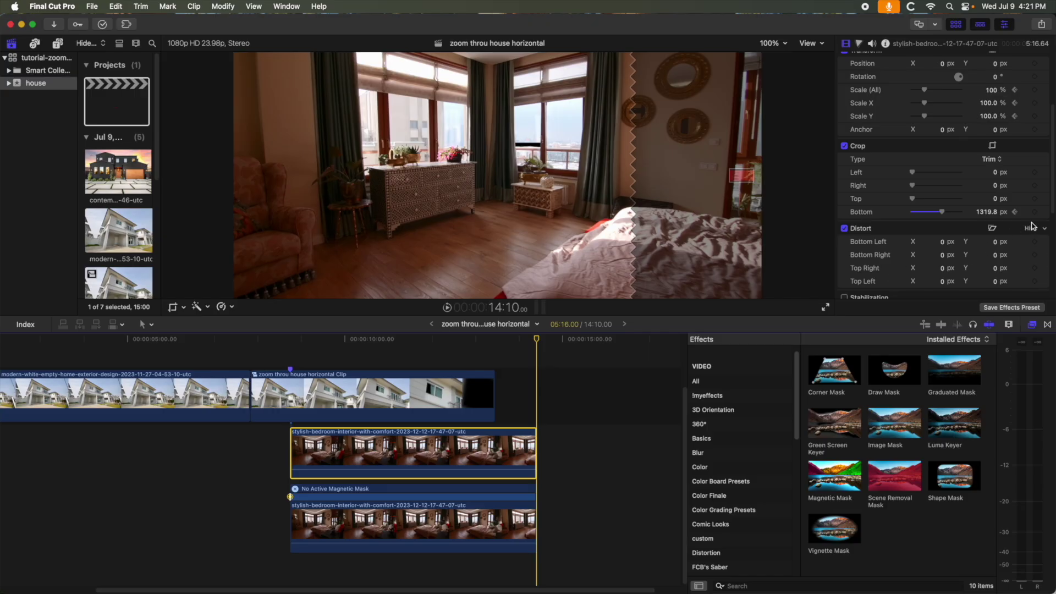
pyautogui.click(397, 341)
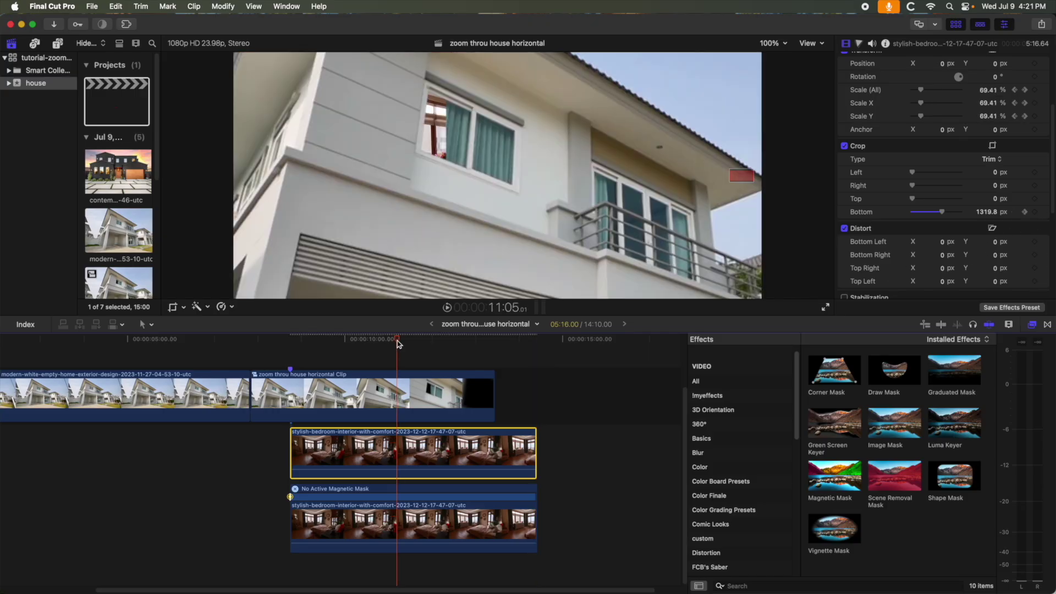
pyautogui.press('space')
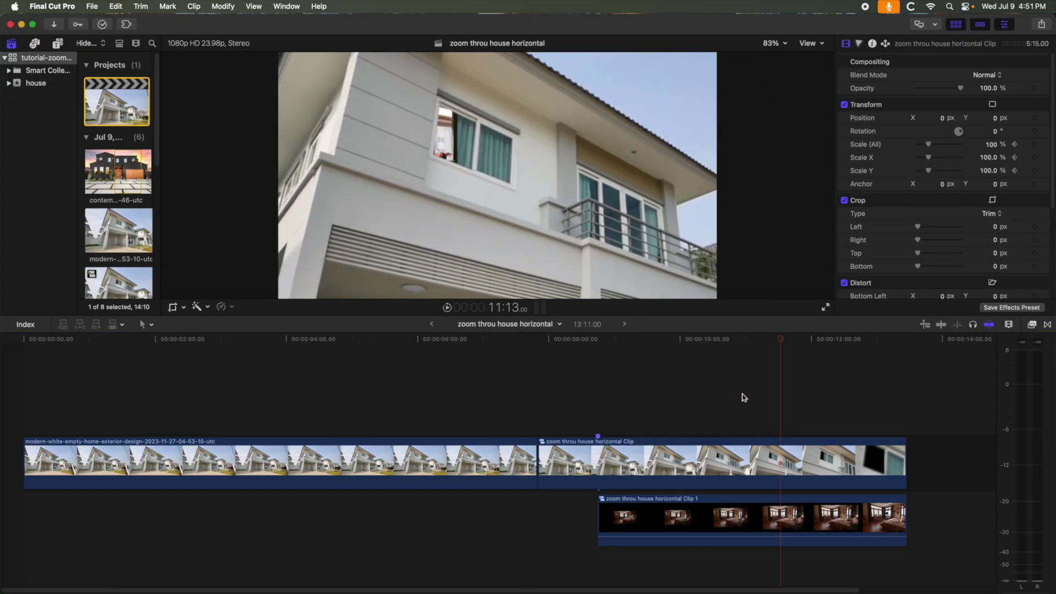
# Combine the house zoom clip and the bedroom clip below it into a compound clip, keeping the default name and the house event
pyautogui.moveTo(740, 442); pyautogui.dragTo(742, 472)
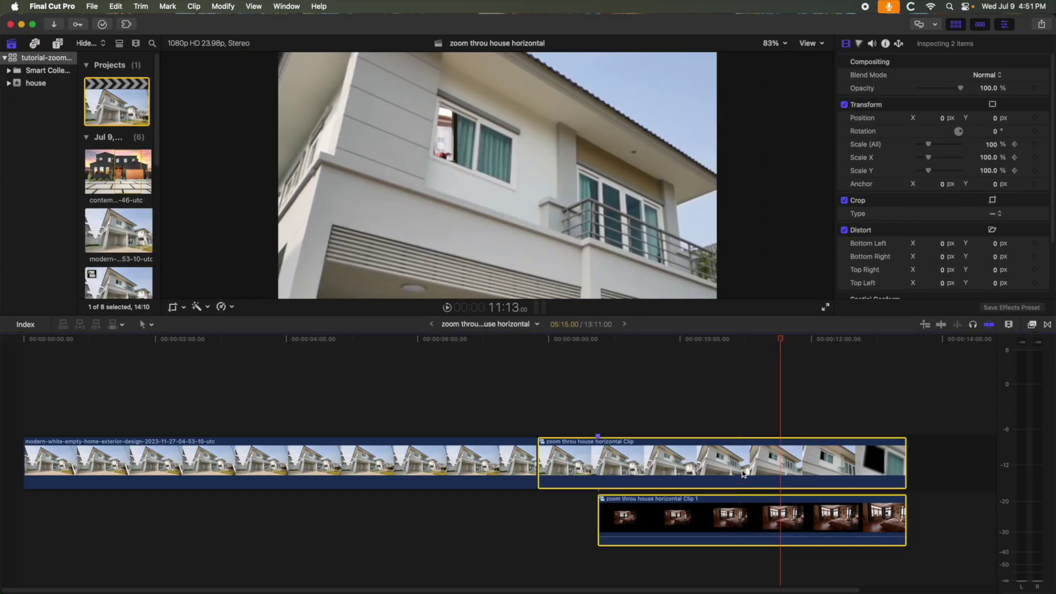
pyautogui.rightClick(743, 471)
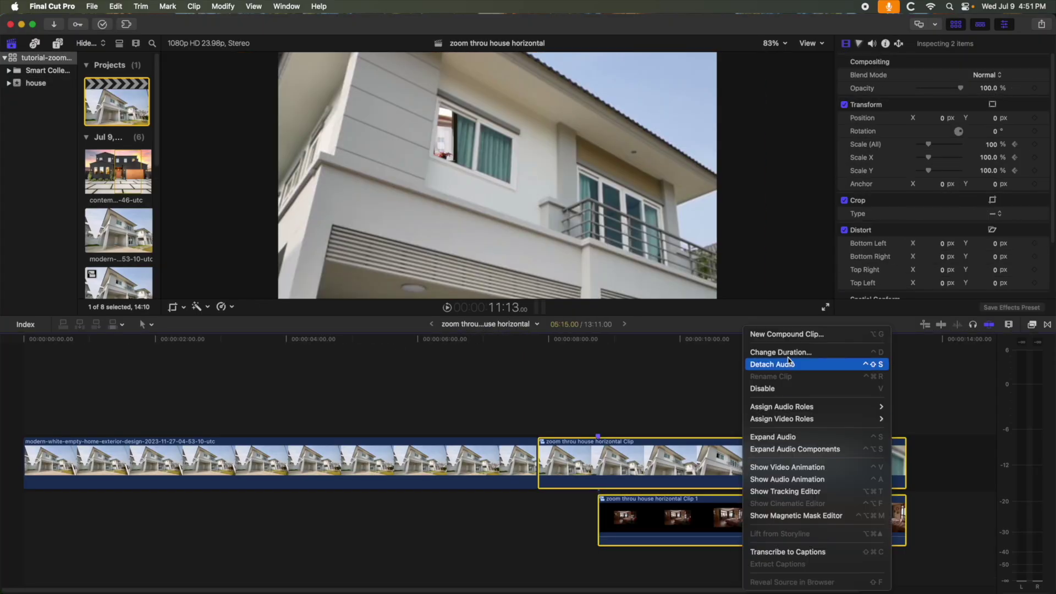
pyautogui.click(793, 336)
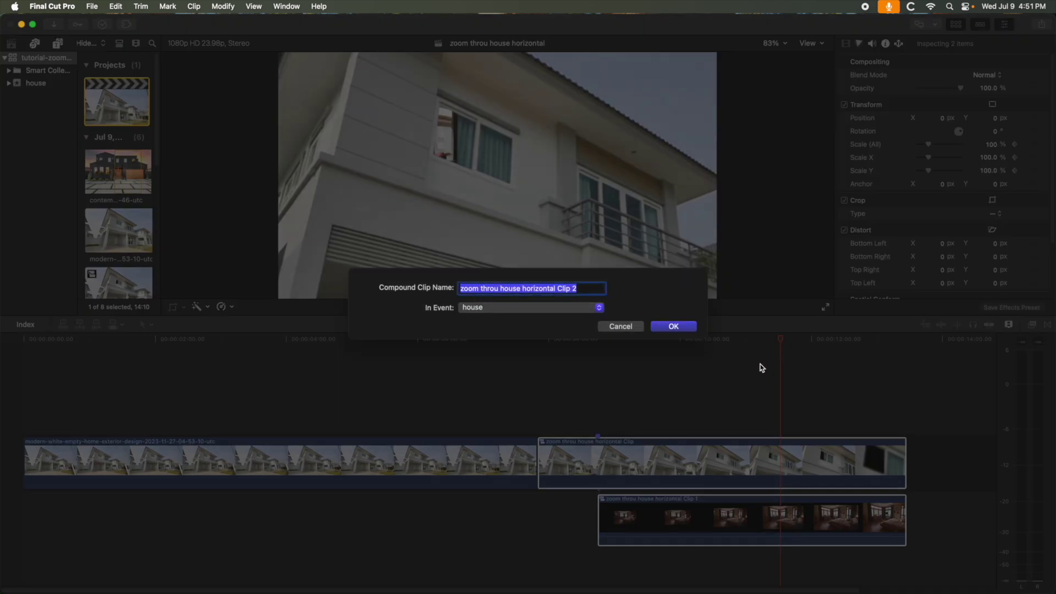
pyautogui.click(690, 330)
# Add a Hold segment at 13:10 near the end of the new compound clip and blade the clip where the hold begins
pyautogui.click(221, 307)
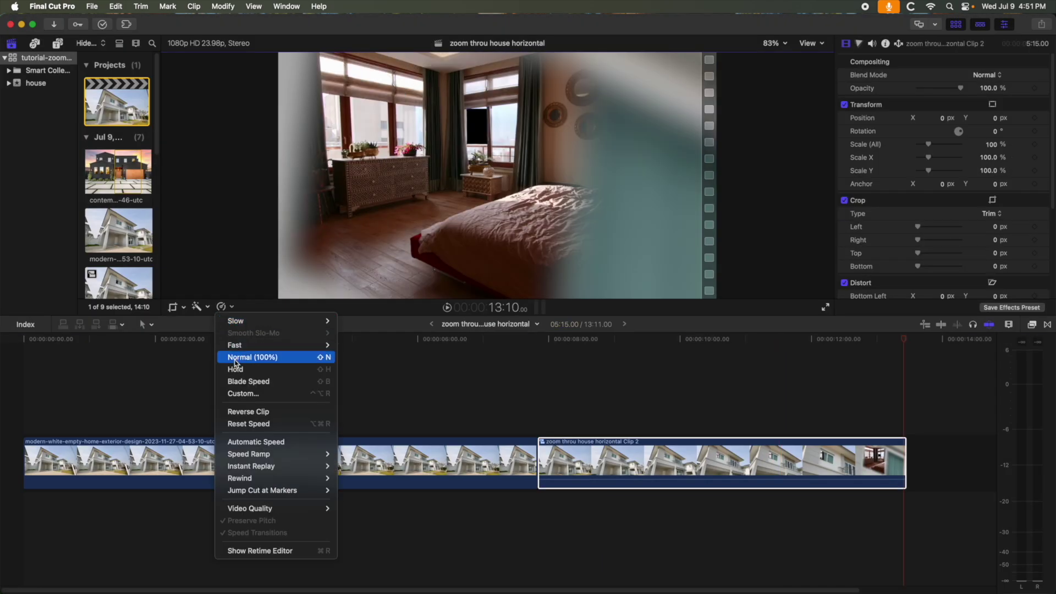
pyautogui.click(235, 369)
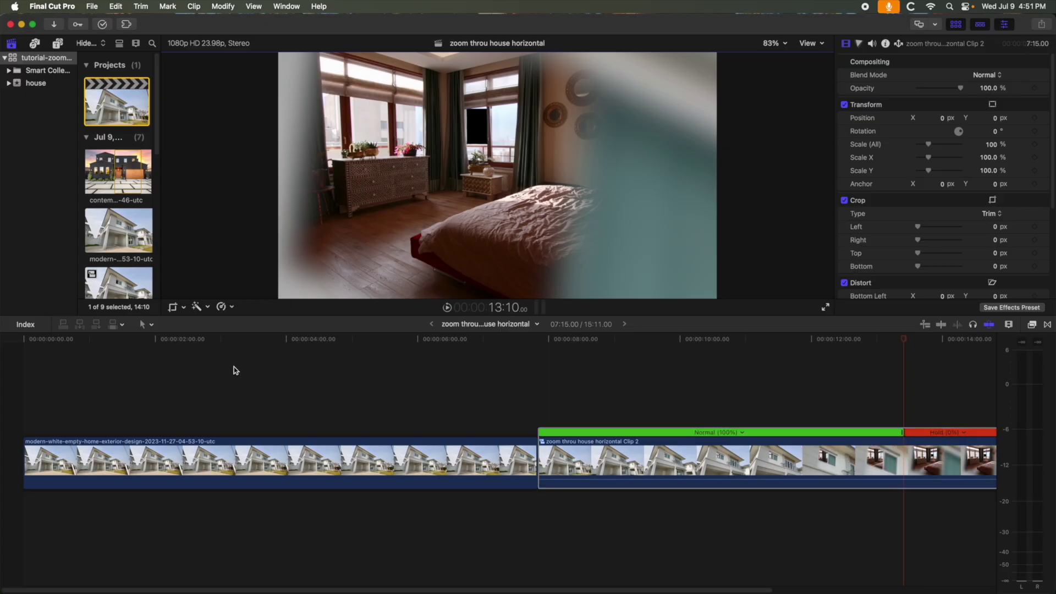
pyautogui.moveTo(315, 590); pyautogui.dragTo(540, 590)
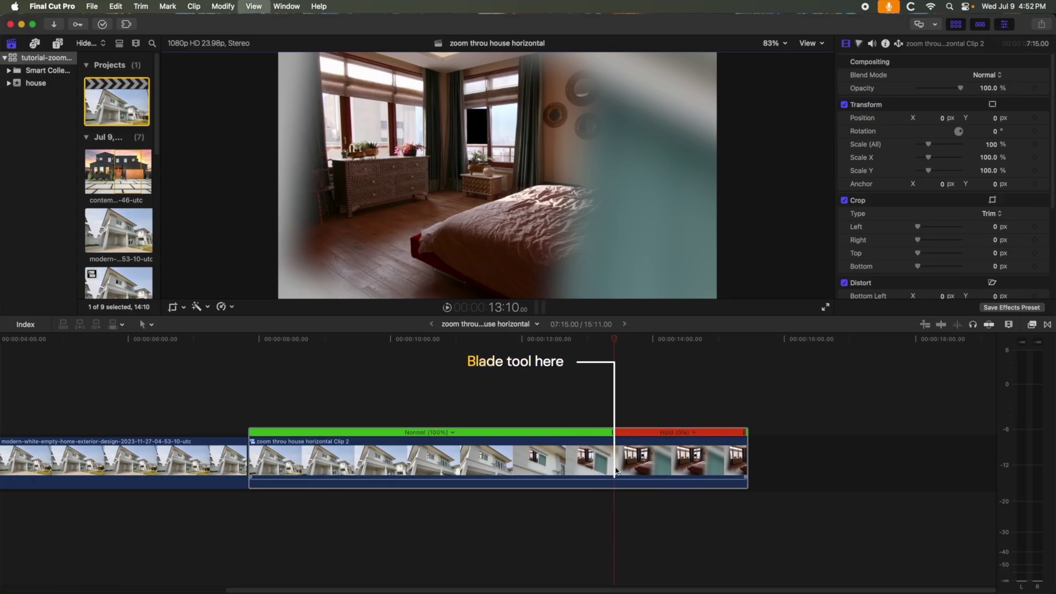
pyautogui.press('b')
pyautogui.click(614, 470)
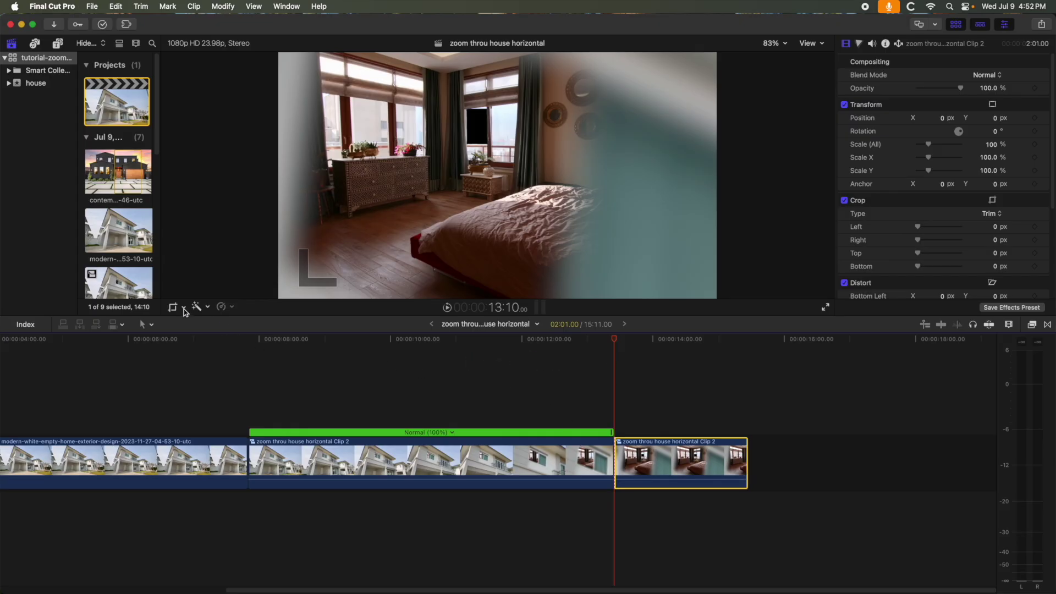
# Apply a Ken Burns move to the held clip with its end frame tightened around the masked window pane, and preview it
pyautogui.click(205, 335)
pyautogui.click(506, 286)
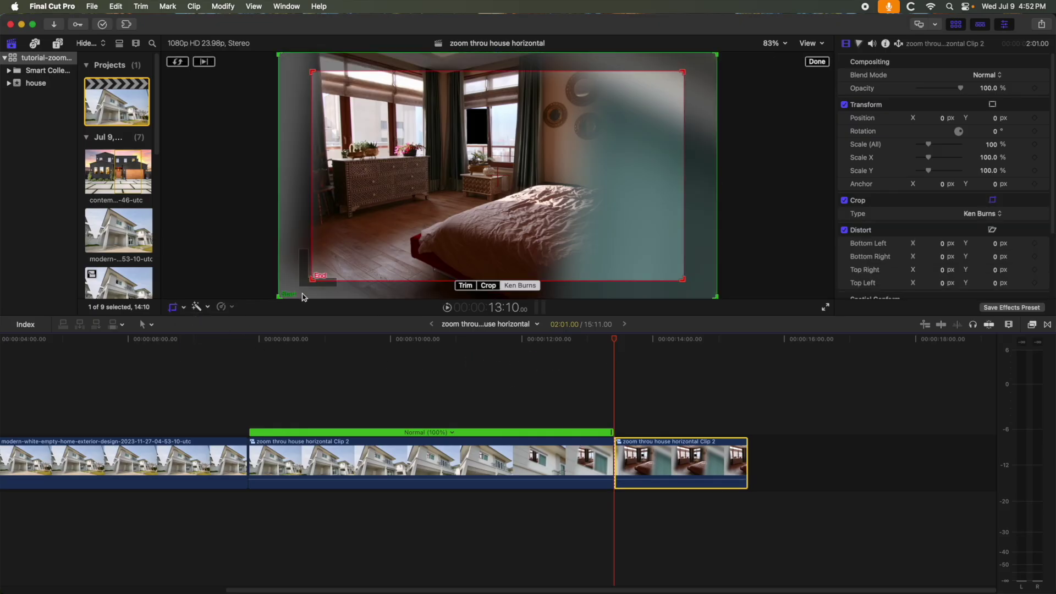
pyautogui.moveTo(311, 282); pyautogui.dragTo(477, 126)
pyautogui.click(816, 62)
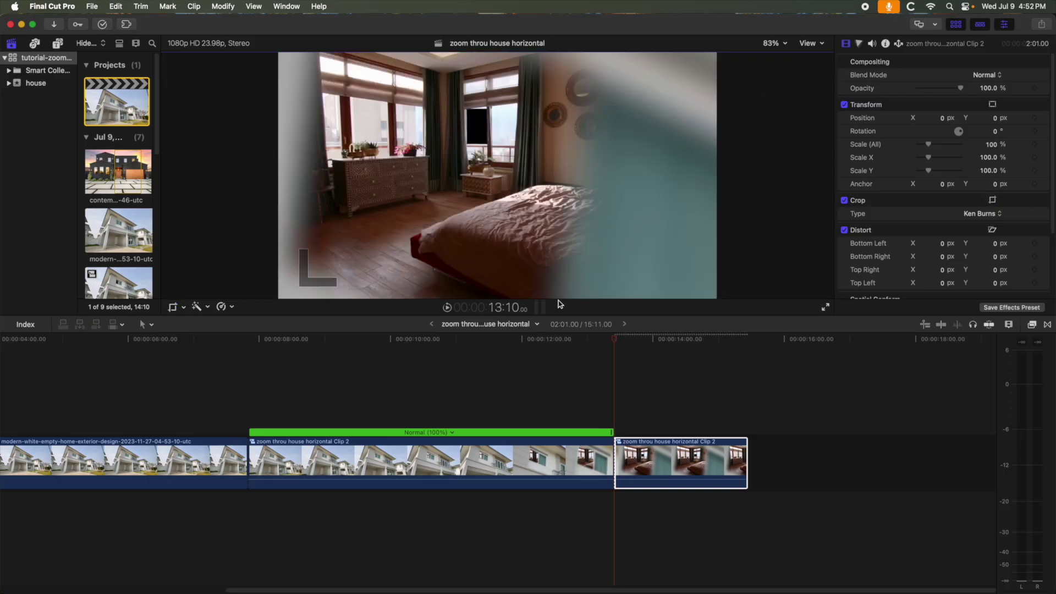
pyautogui.click(543, 336)
pyautogui.press('space')
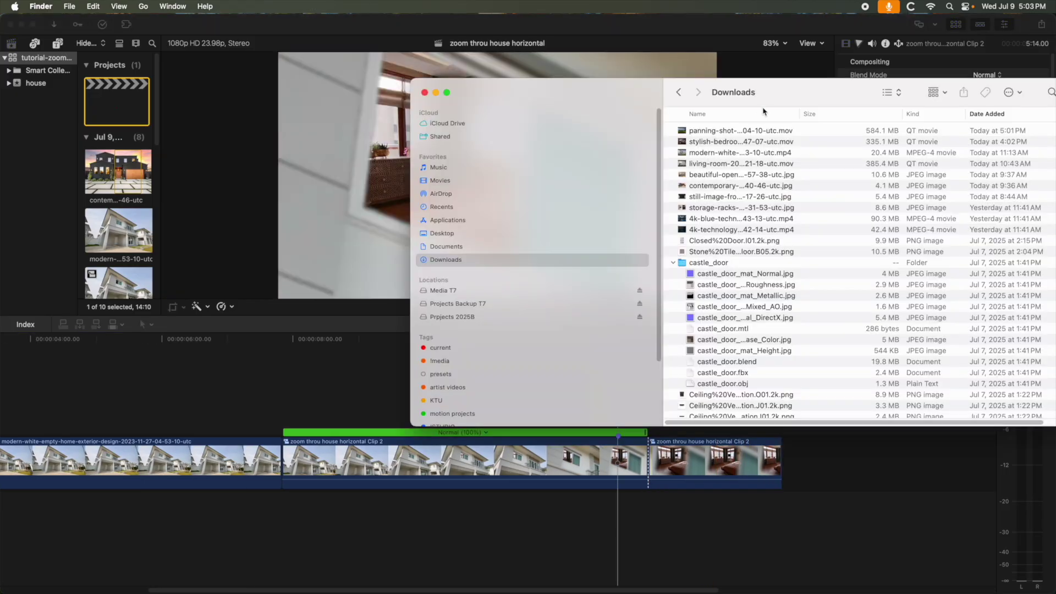
# Bring the panning-shot exterior video in from the Downloads folder and connect it beneath the compound clip at 12:23
pyautogui.moveTo(778, 102); pyautogui.dragTo(1001, 117)
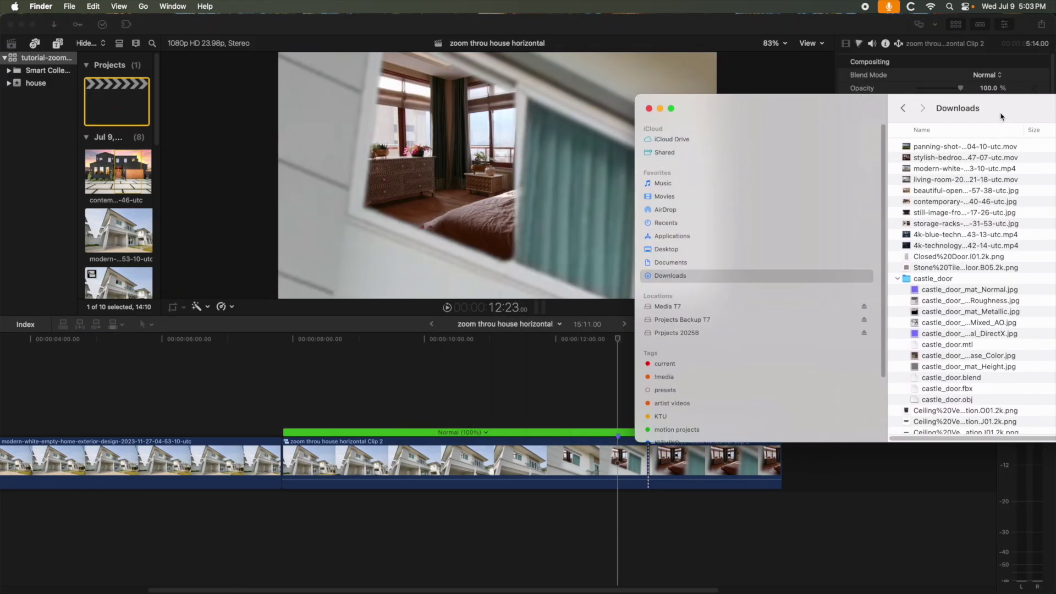
pyautogui.moveTo(962, 148); pyautogui.dragTo(619, 511)
pyautogui.click(596, 341)
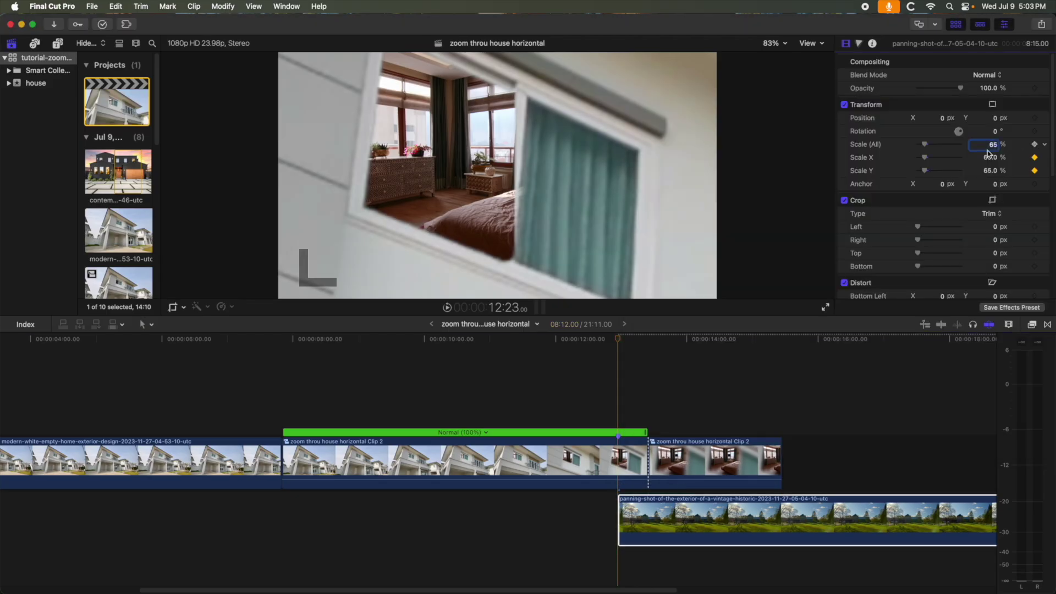
# Keyframe the outdoor clip's scale to grow from 55% at 12:23 to 100% at 15:11, and scrub through the move
pyautogui.moveTo(619, 339); pyautogui.dragTo(783, 362)
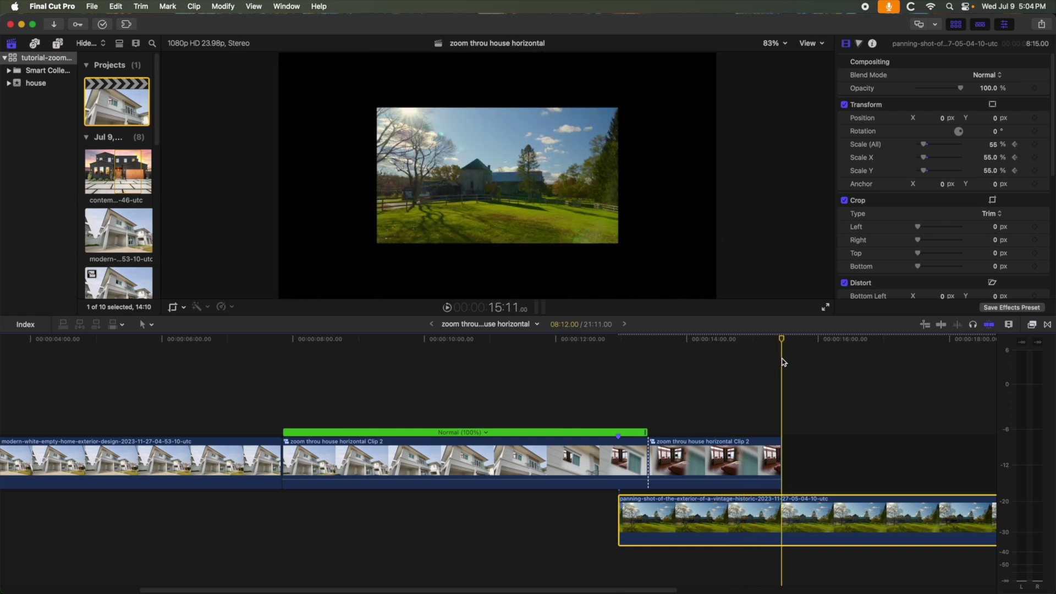
pyautogui.click(1034, 145)
pyautogui.moveTo(601, 340); pyautogui.dragTo(787, 344)
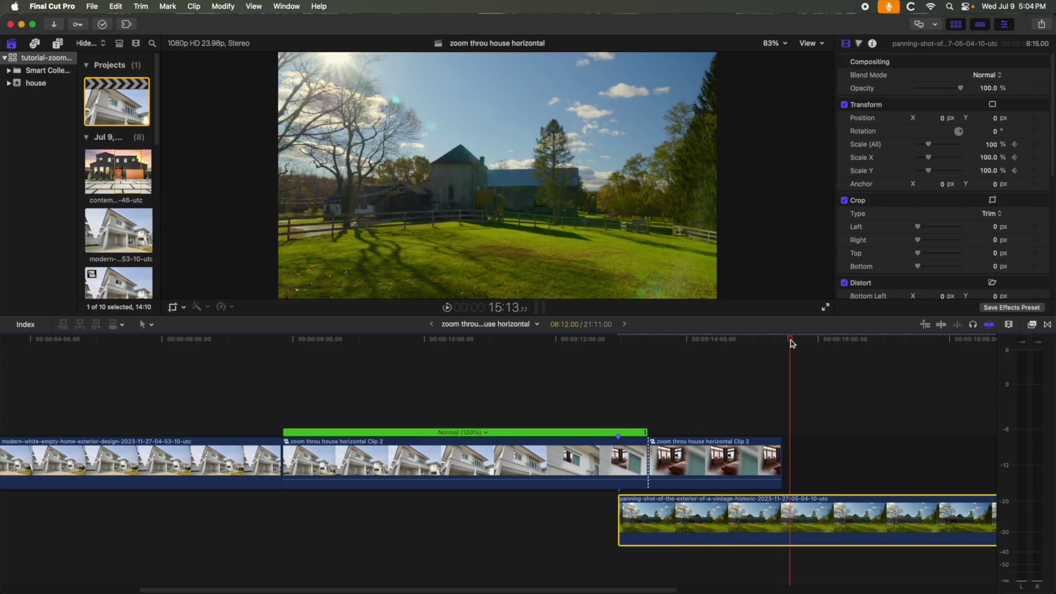
pyautogui.moveTo(824, 339); pyautogui.dragTo(957, 339)
# Combine all timeline clips into one new compound clip, keeping the default name and the house event
pyautogui.hotkey('shift', 'z')
pyautogui.moveTo(614, 370); pyautogui.dragTo(183, 499)
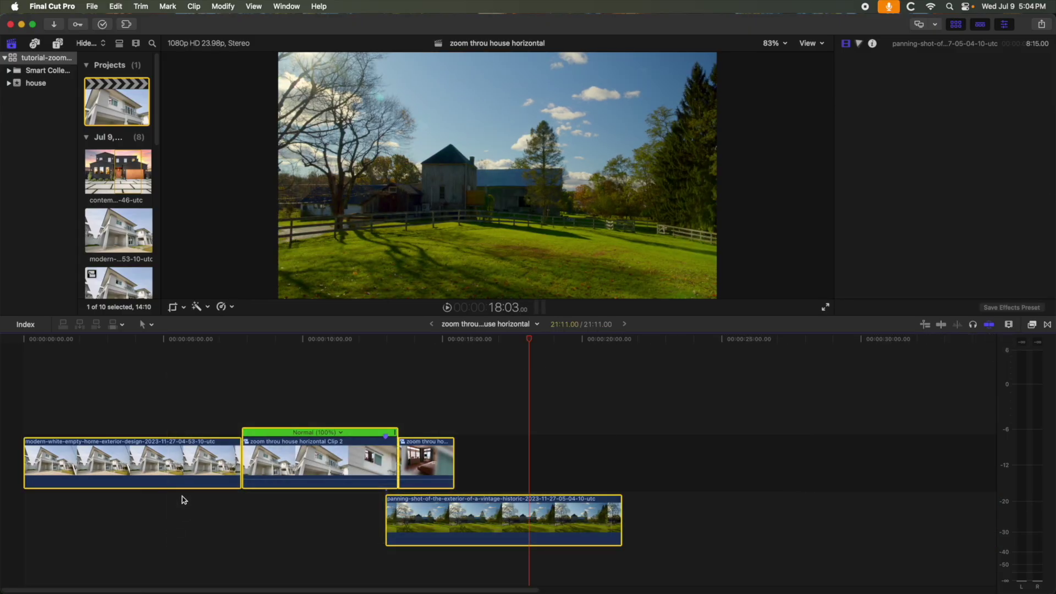
pyautogui.rightClick(215, 469)
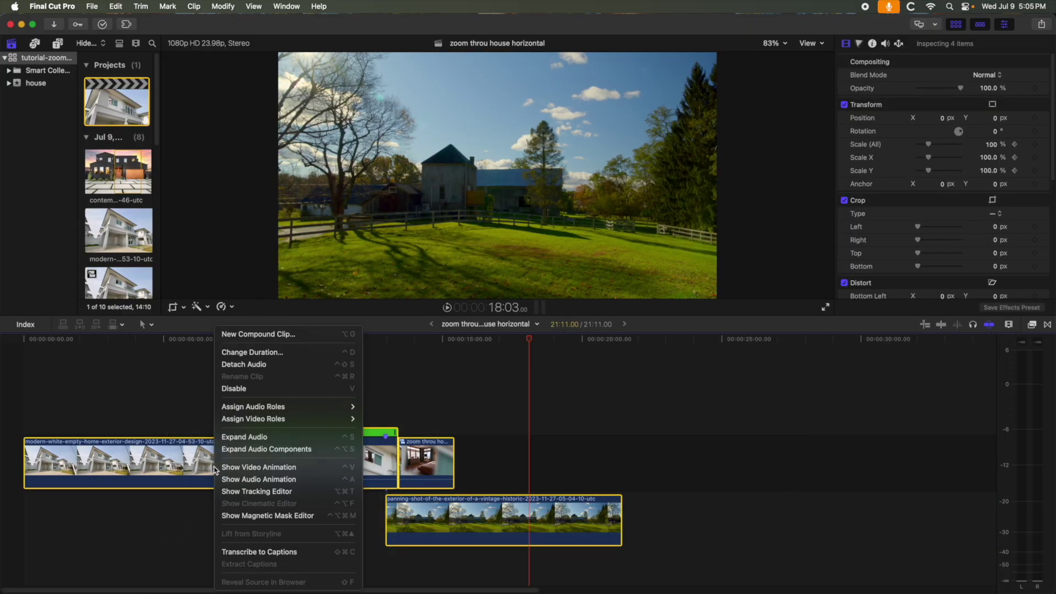
pyautogui.click(263, 335)
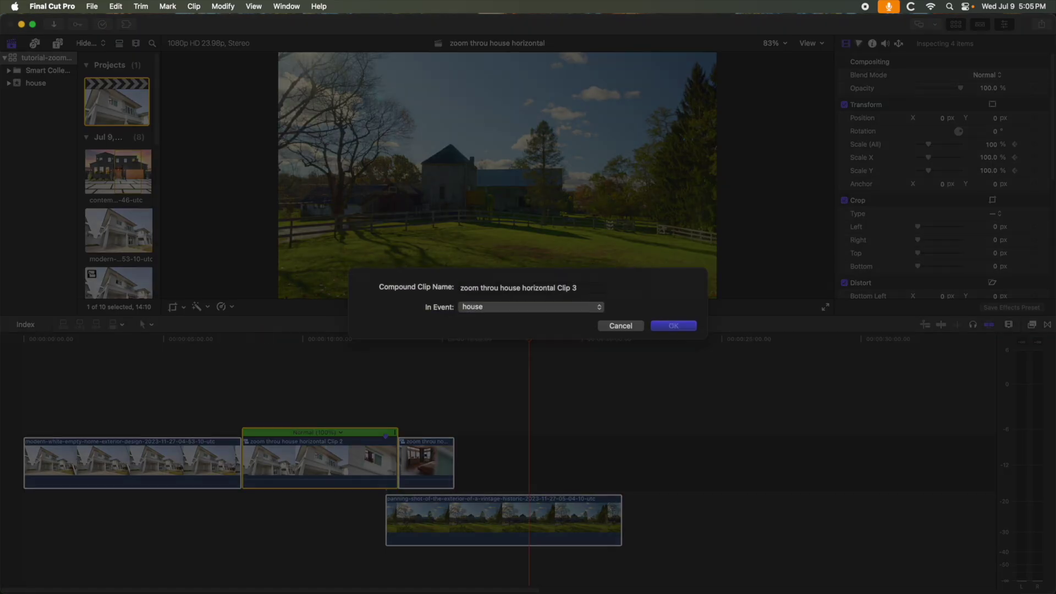
pyautogui.press('Return')
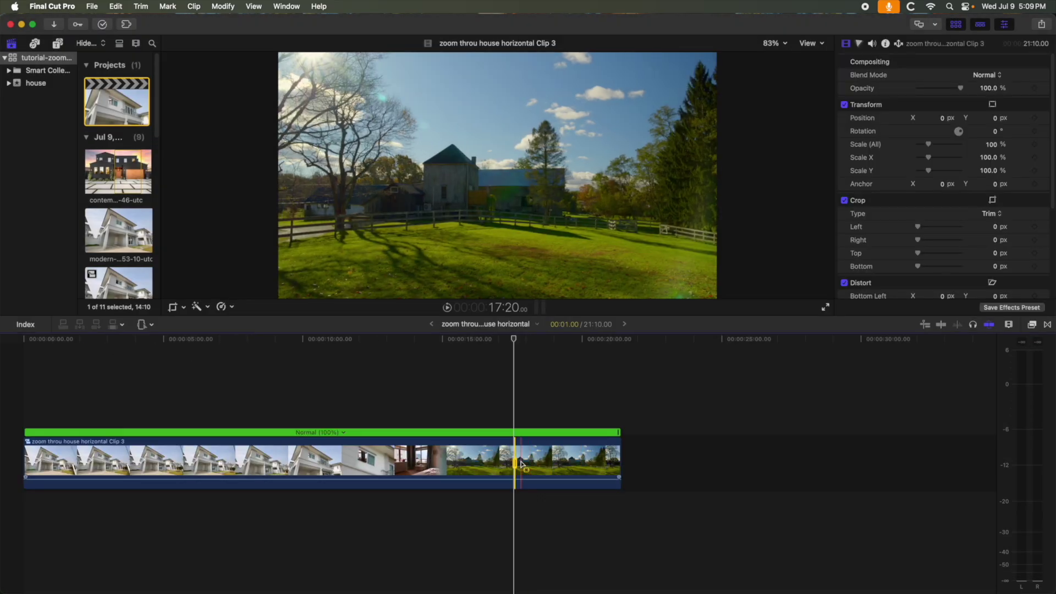
# Retime the closing and opening sections of the compound clip to Fast, with the opening at 400%, and play back the sequence
pyautogui.click(221, 307)
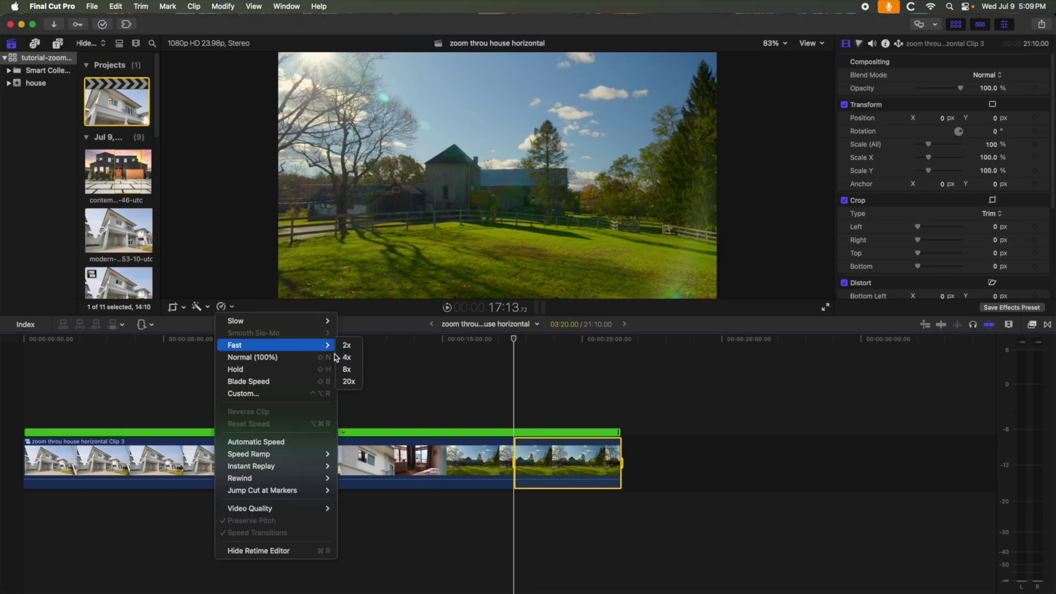
pyautogui.click(440, 347)
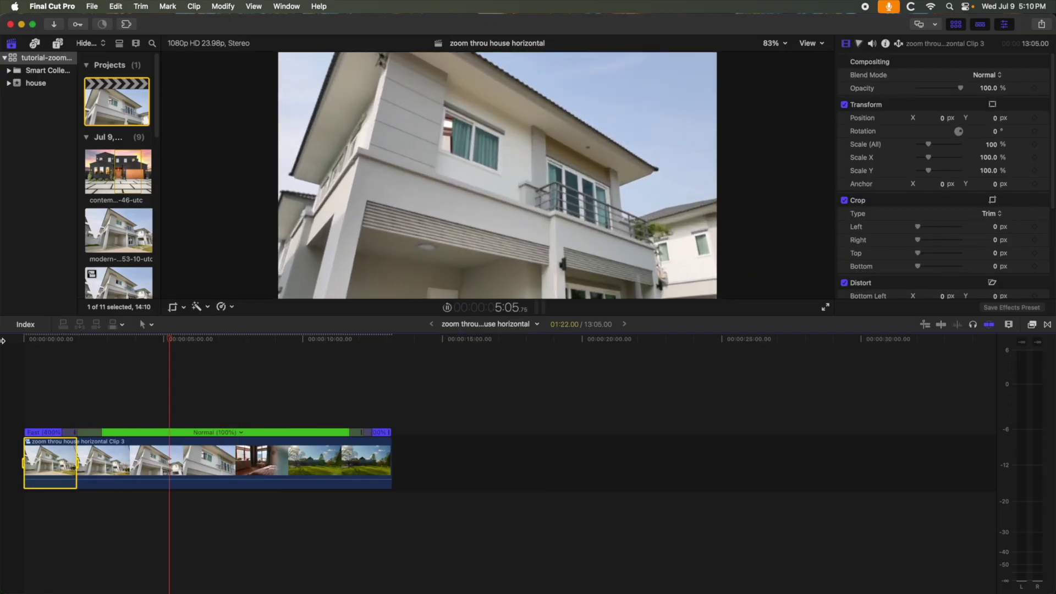
pyautogui.click(105, 338)
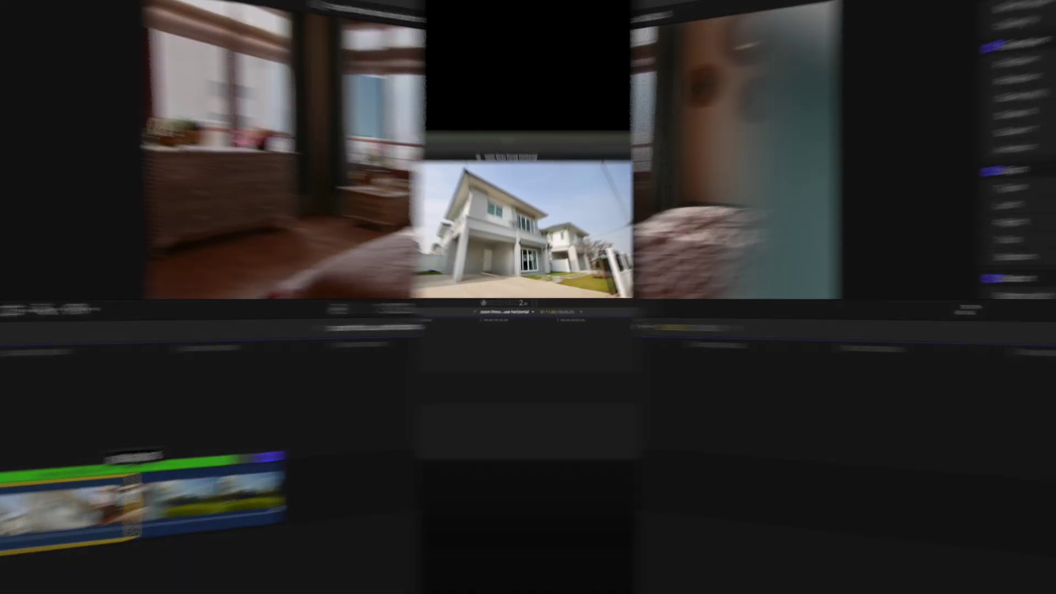